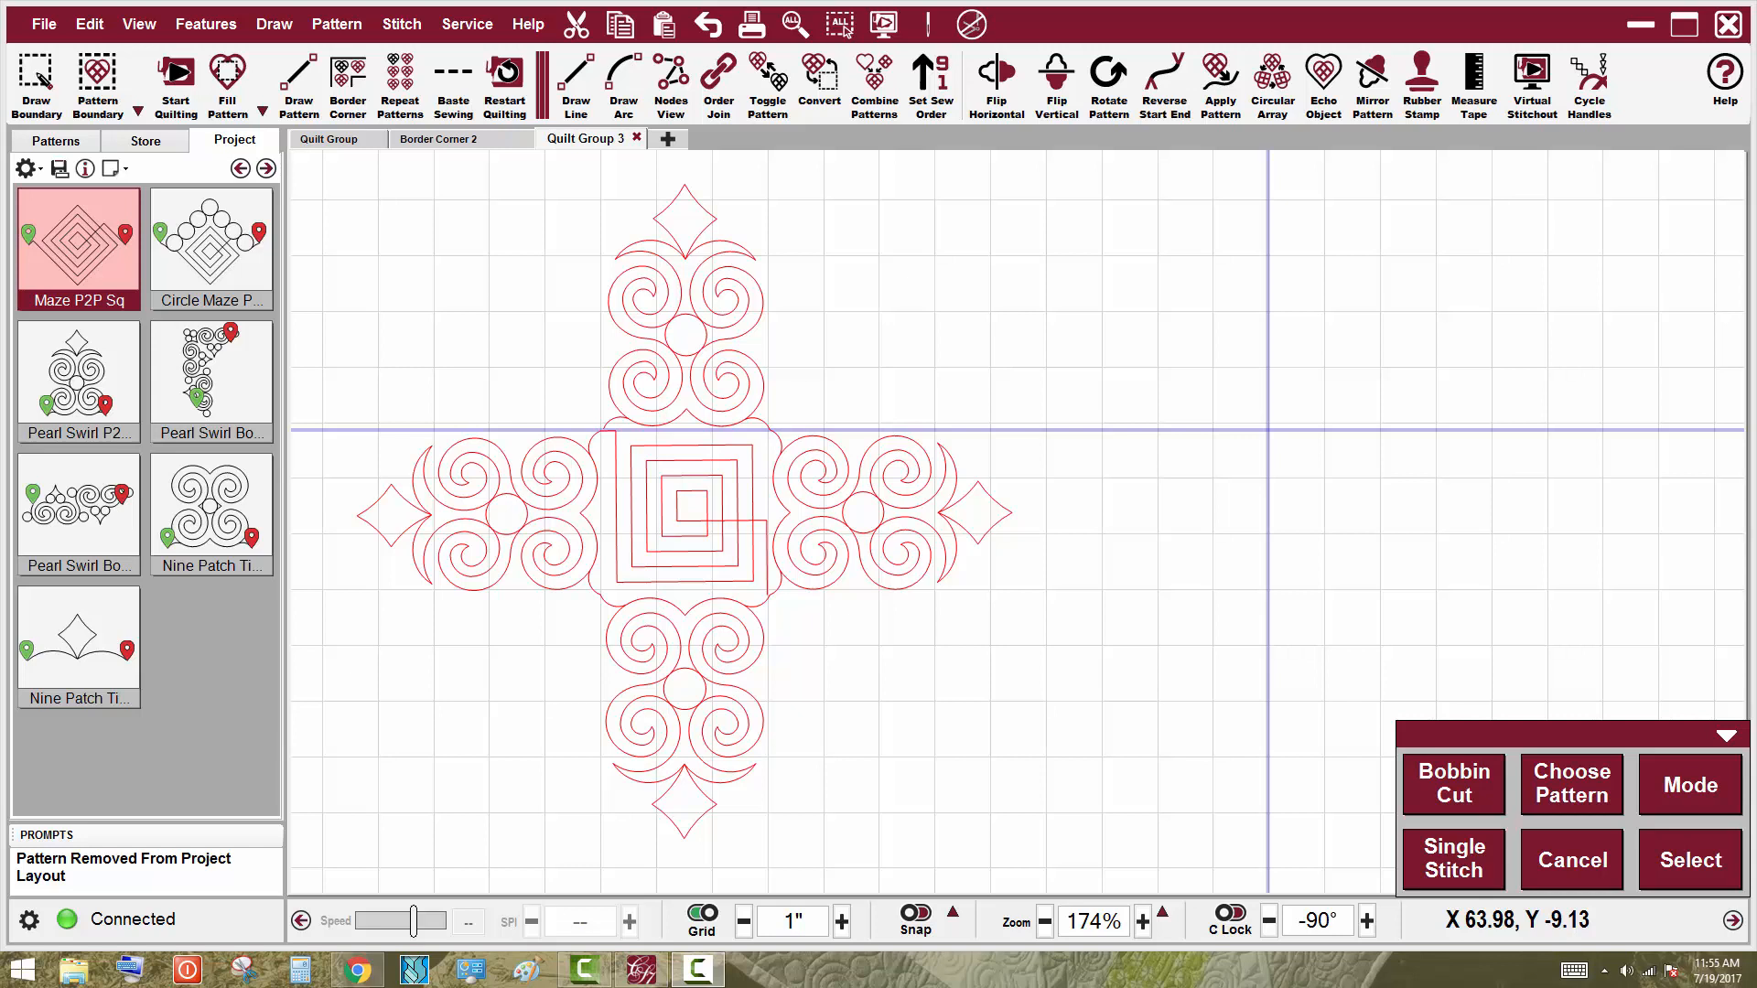
Draw the Pearl Swirl P2P Pentagon 2 pattern as four arms around the second block's centre point
mouse_move(1749, 979)
left_click(81, 366)
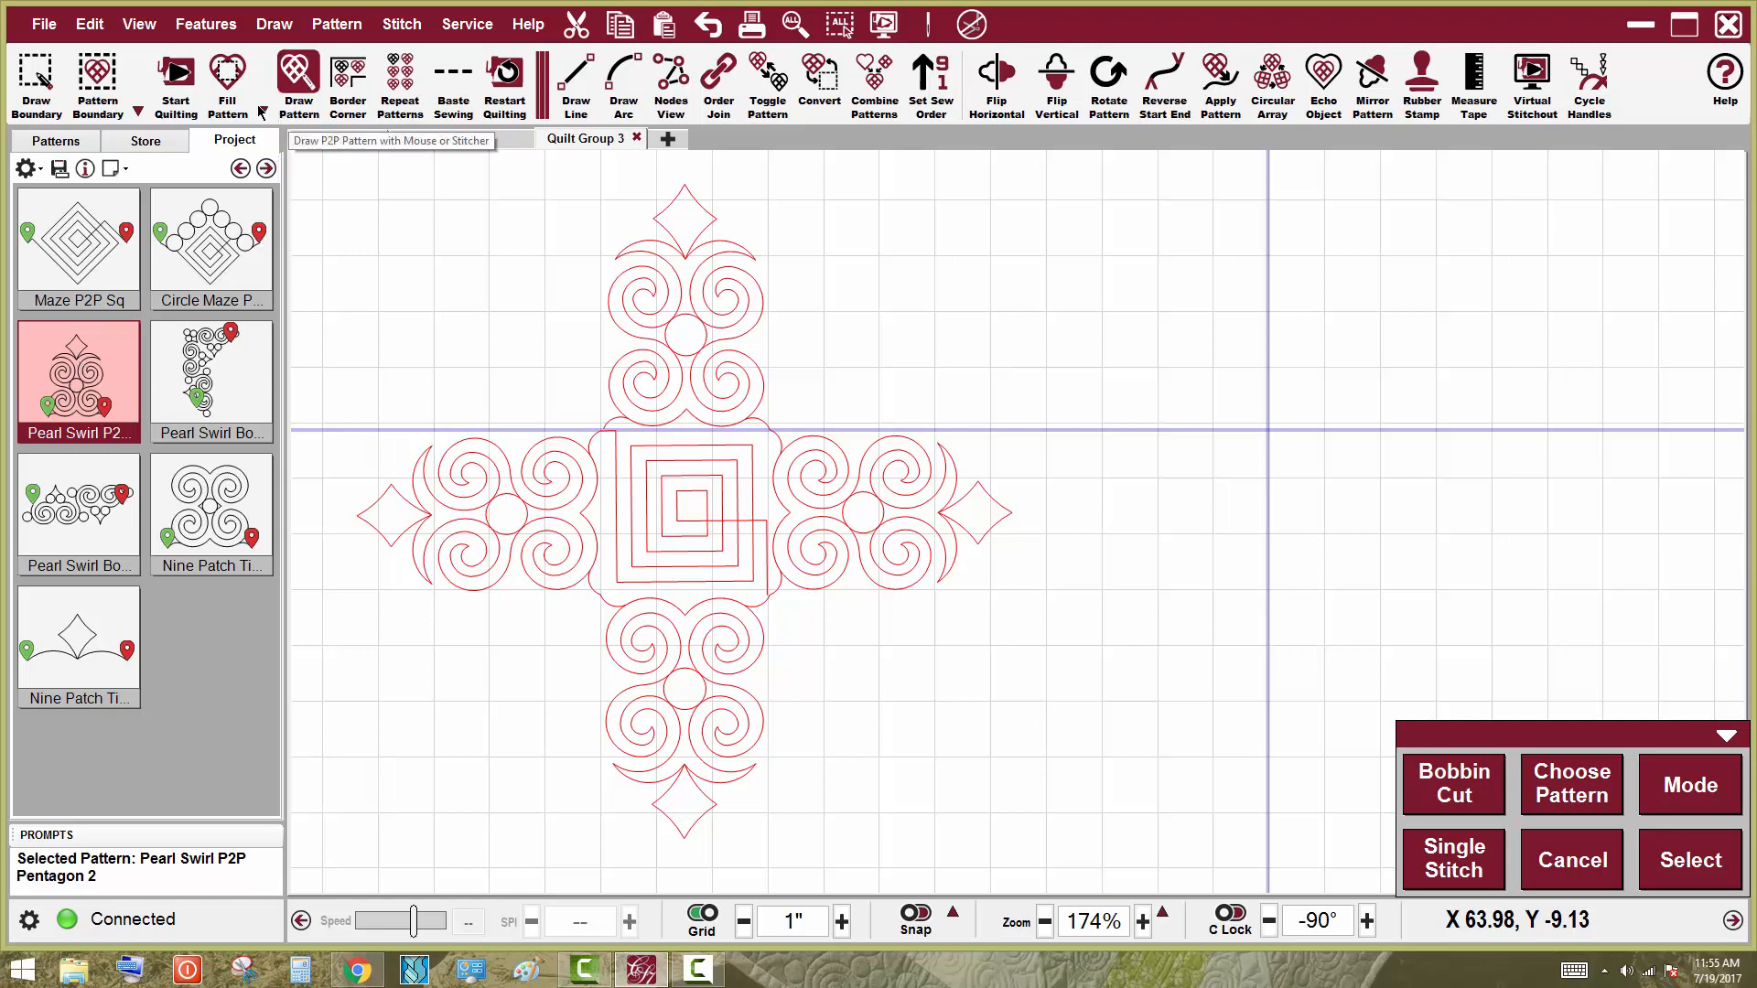
left_click(302, 81)
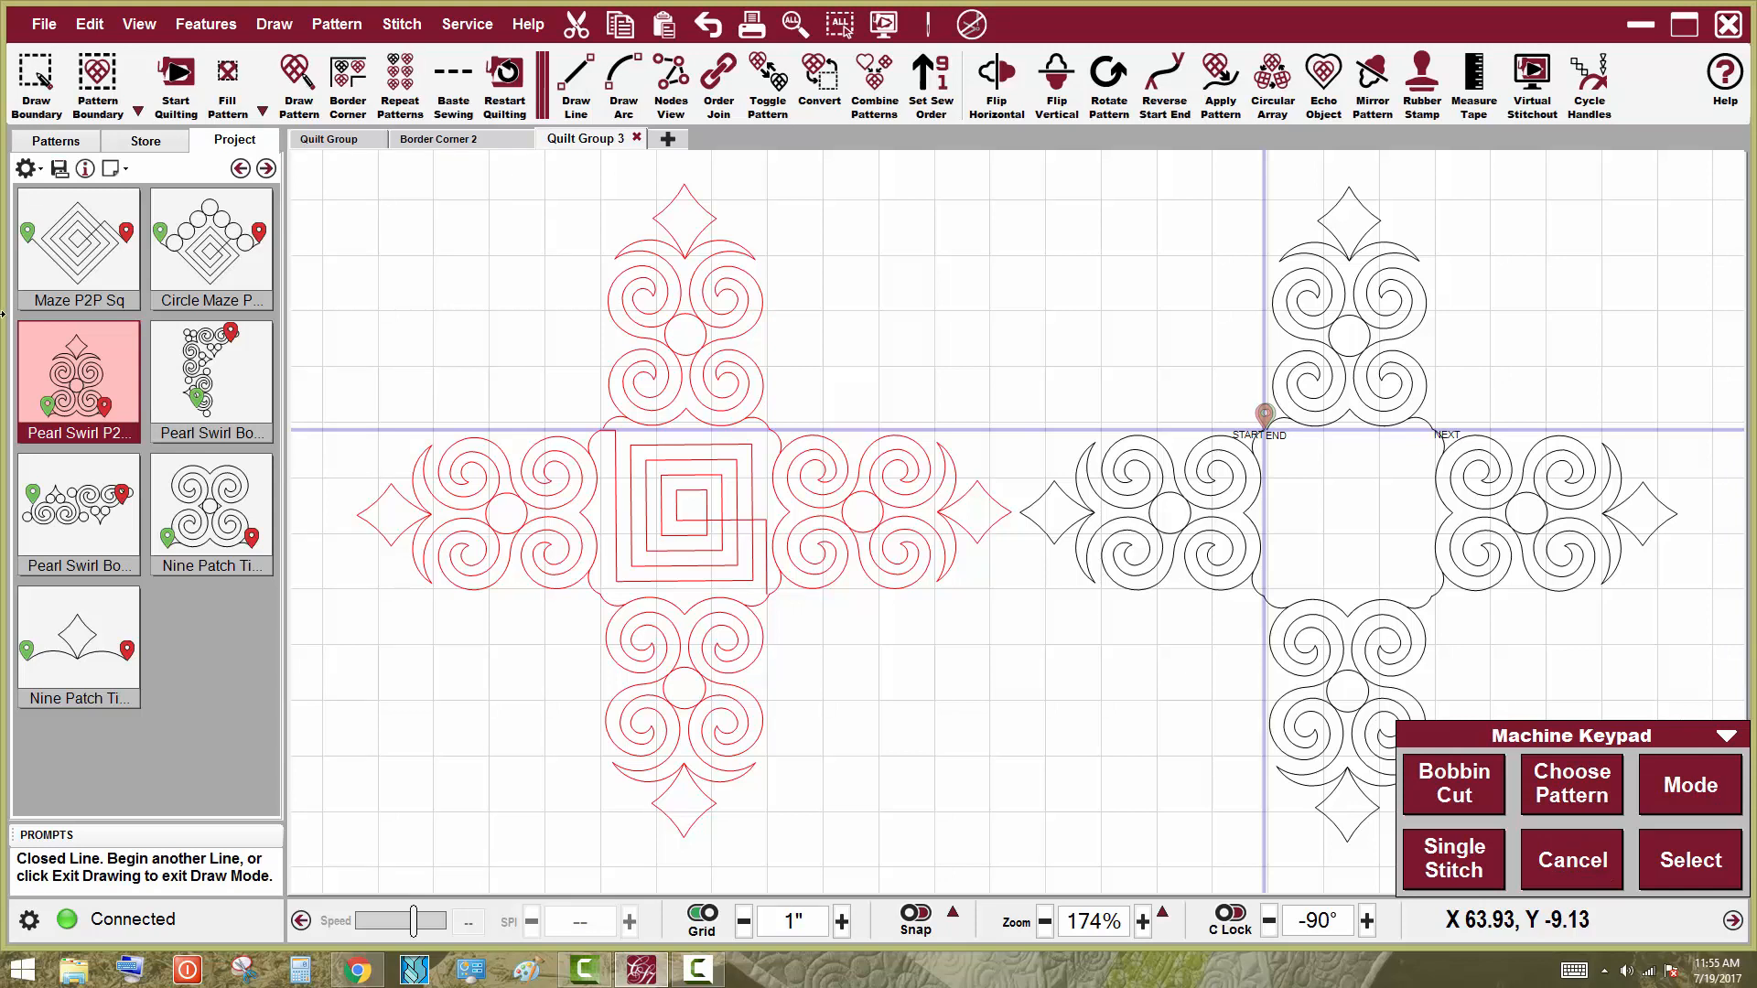
Draw the Maze P2P Sq pattern in the centre of the swirl arms and leave drawing mode
left_click(83, 249)
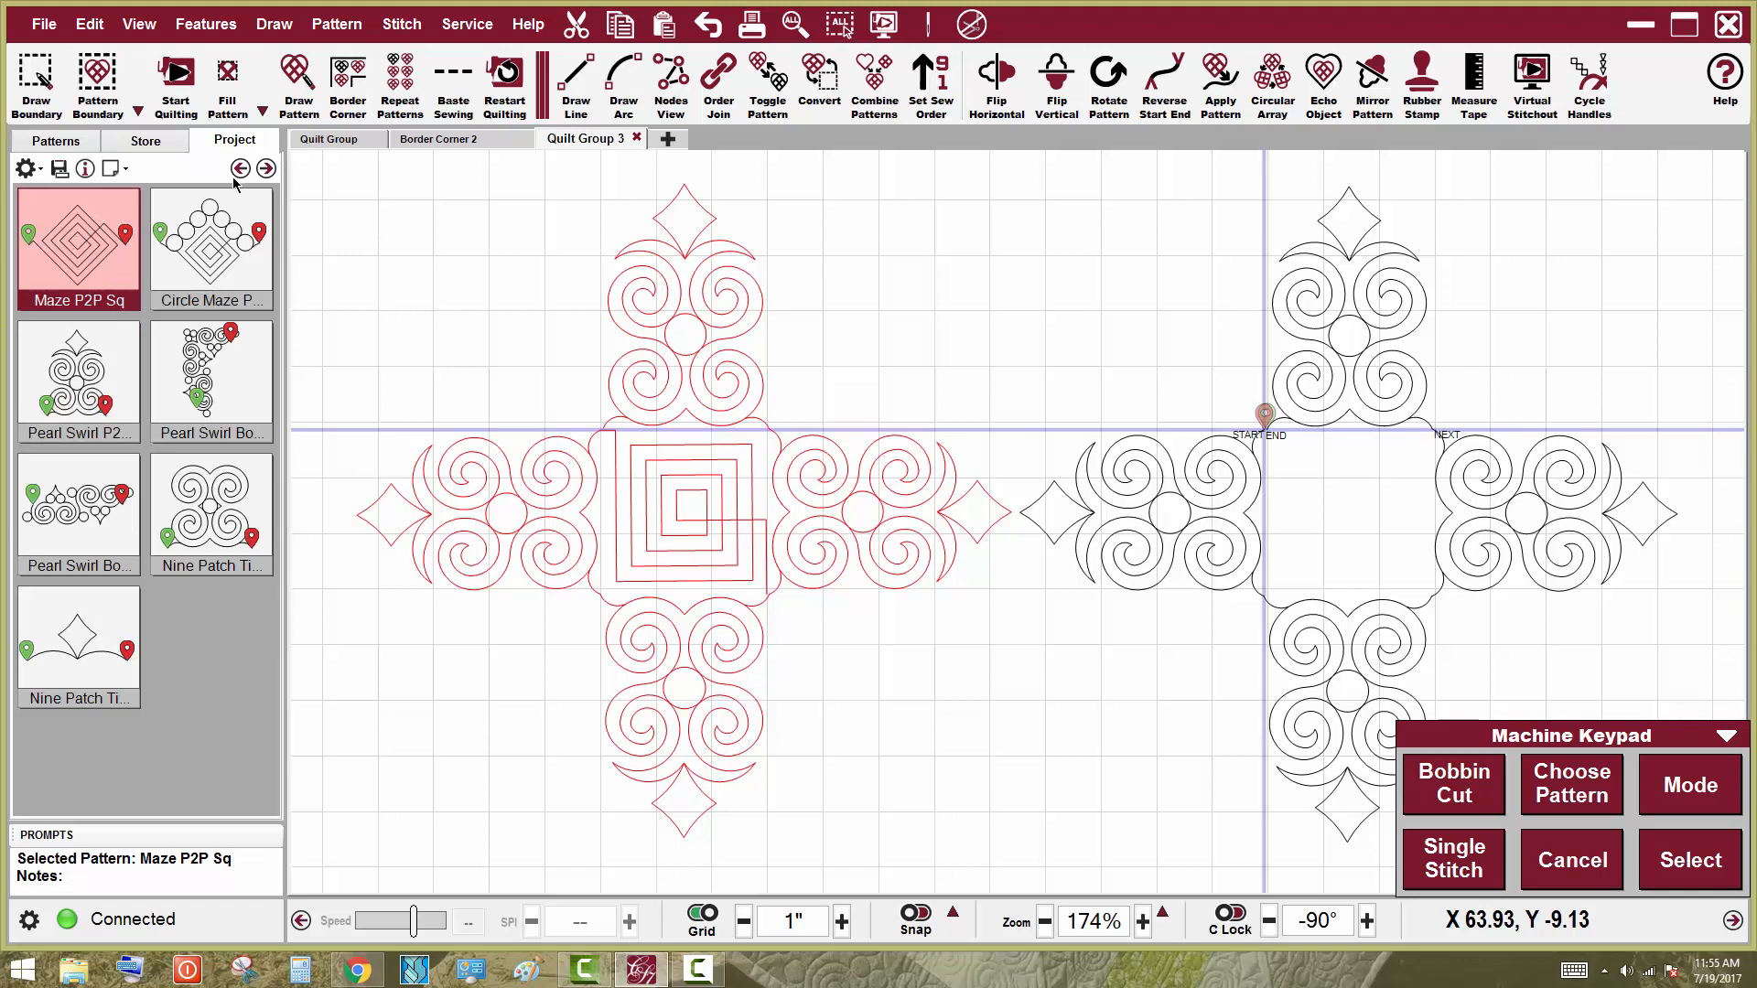
left_click(307, 72)
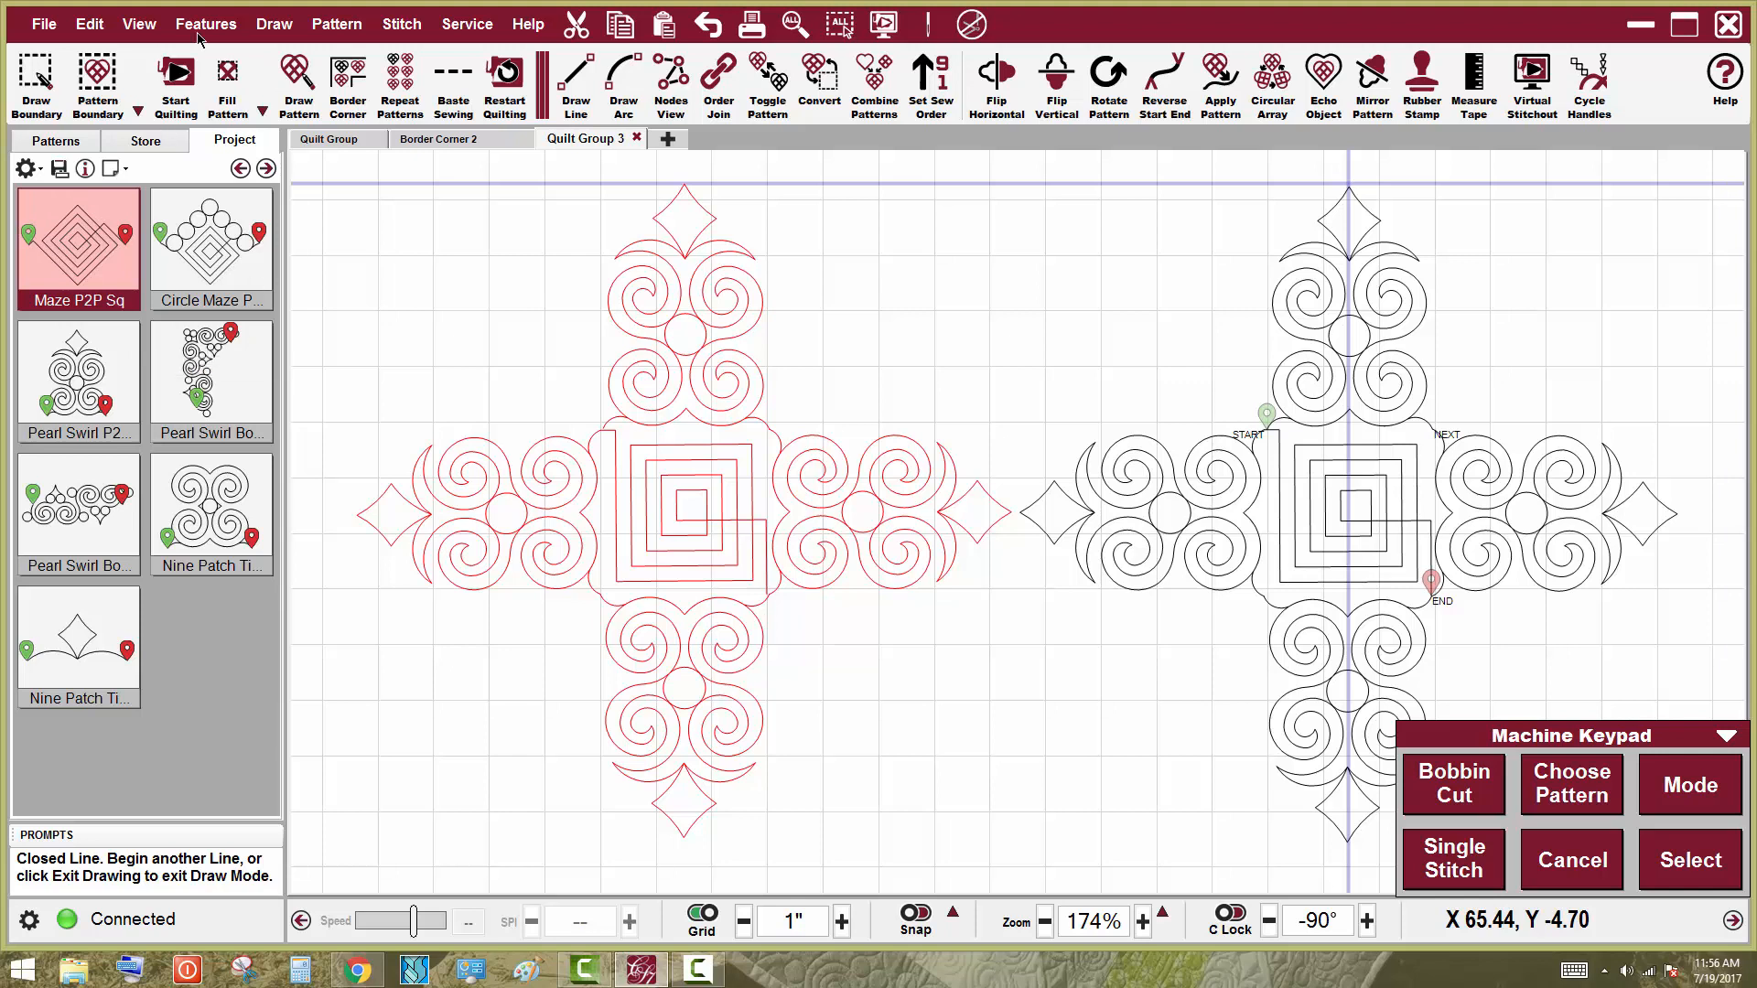
left_click(728, 874)
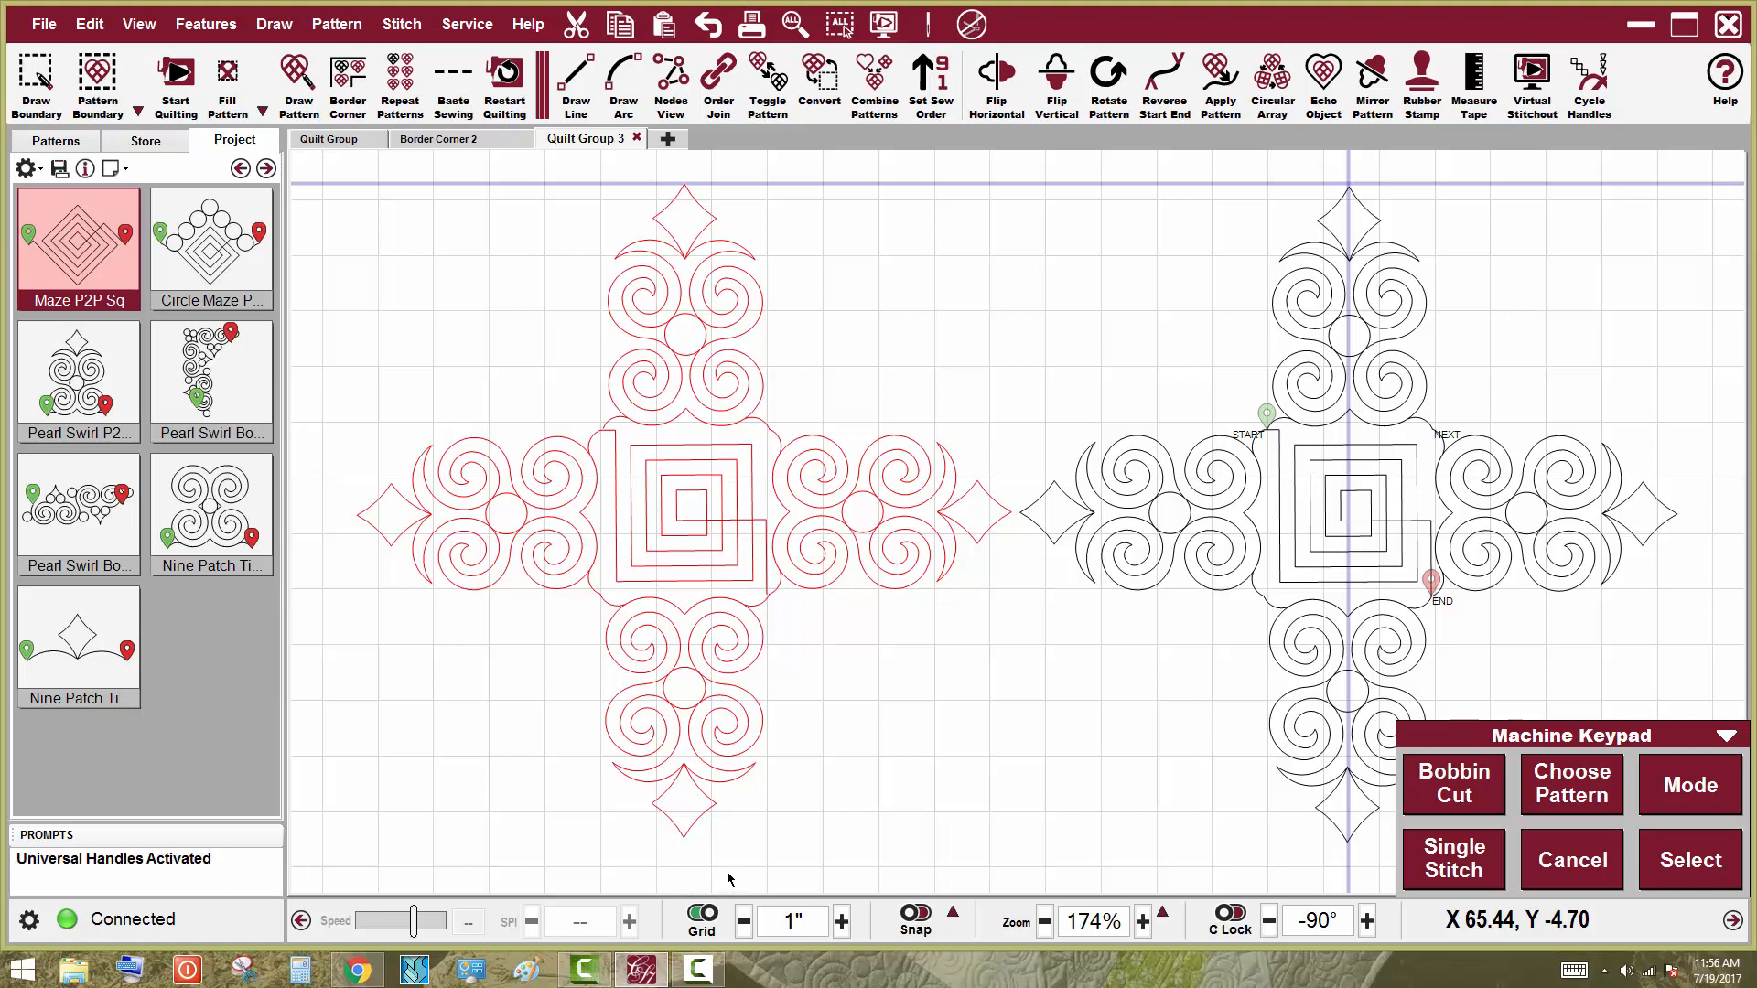
Stretch the top swirl arm's tip up to the horizontal guide line, setting its height to 4.4
left_click(1299, 421)
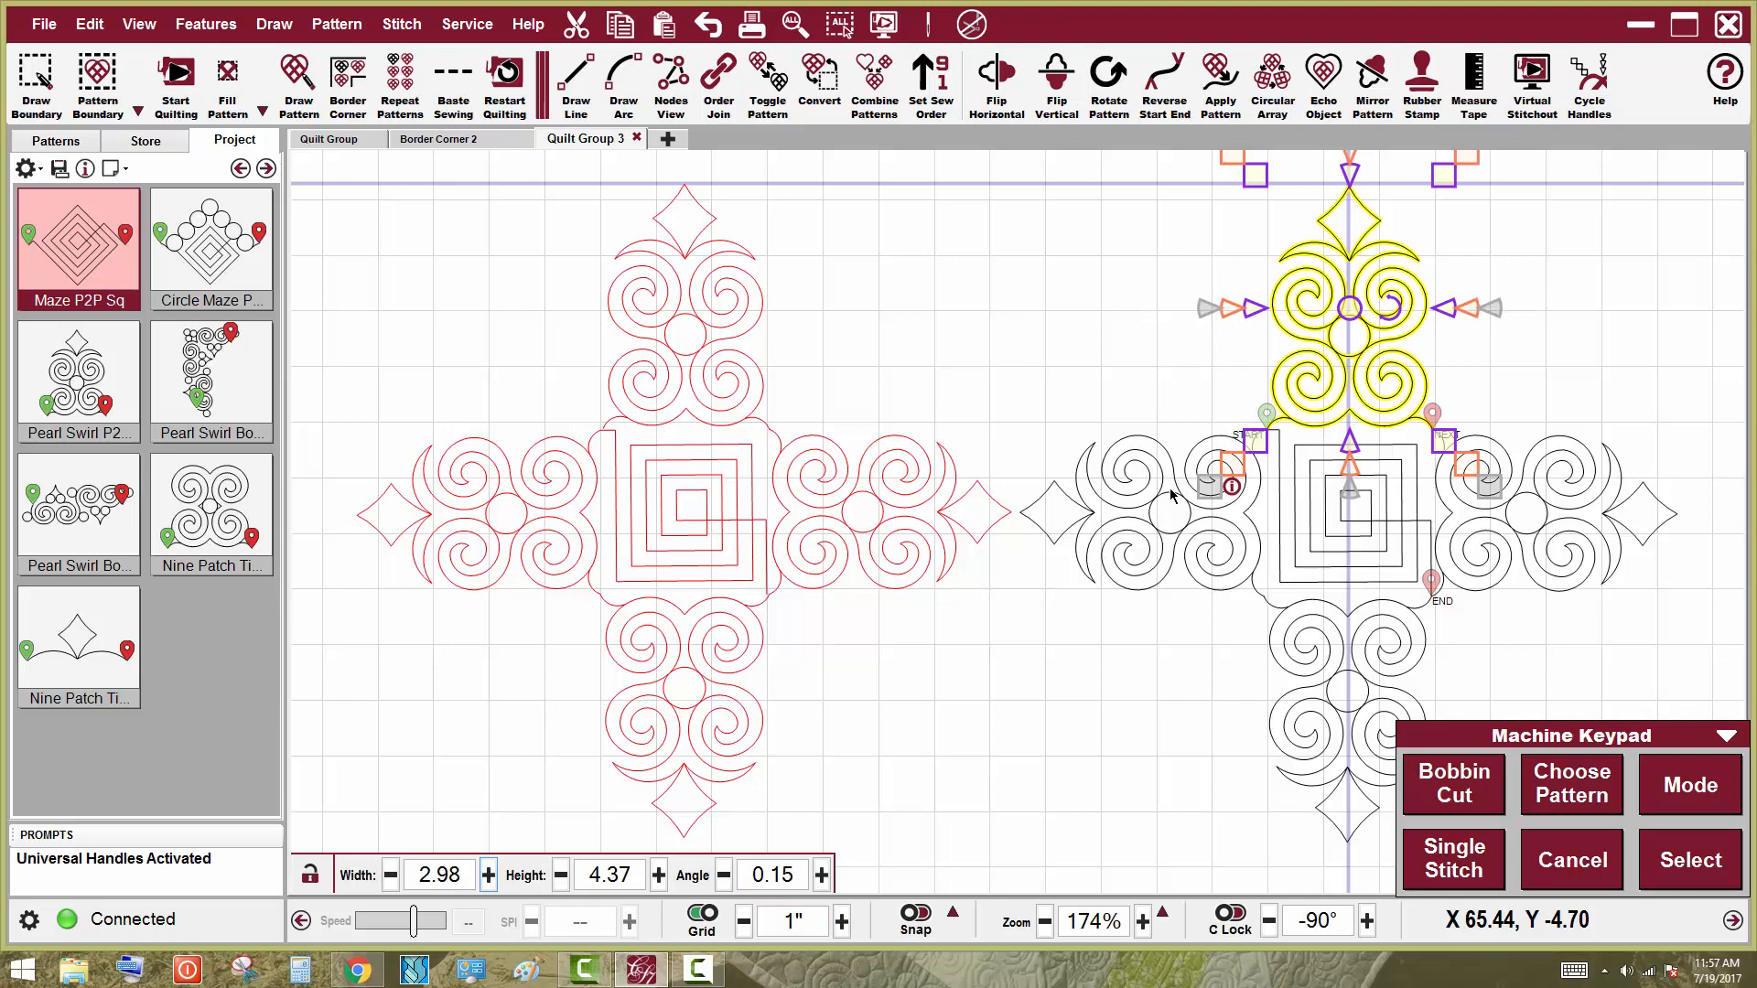
scroll(1211, 658, "down", 1)
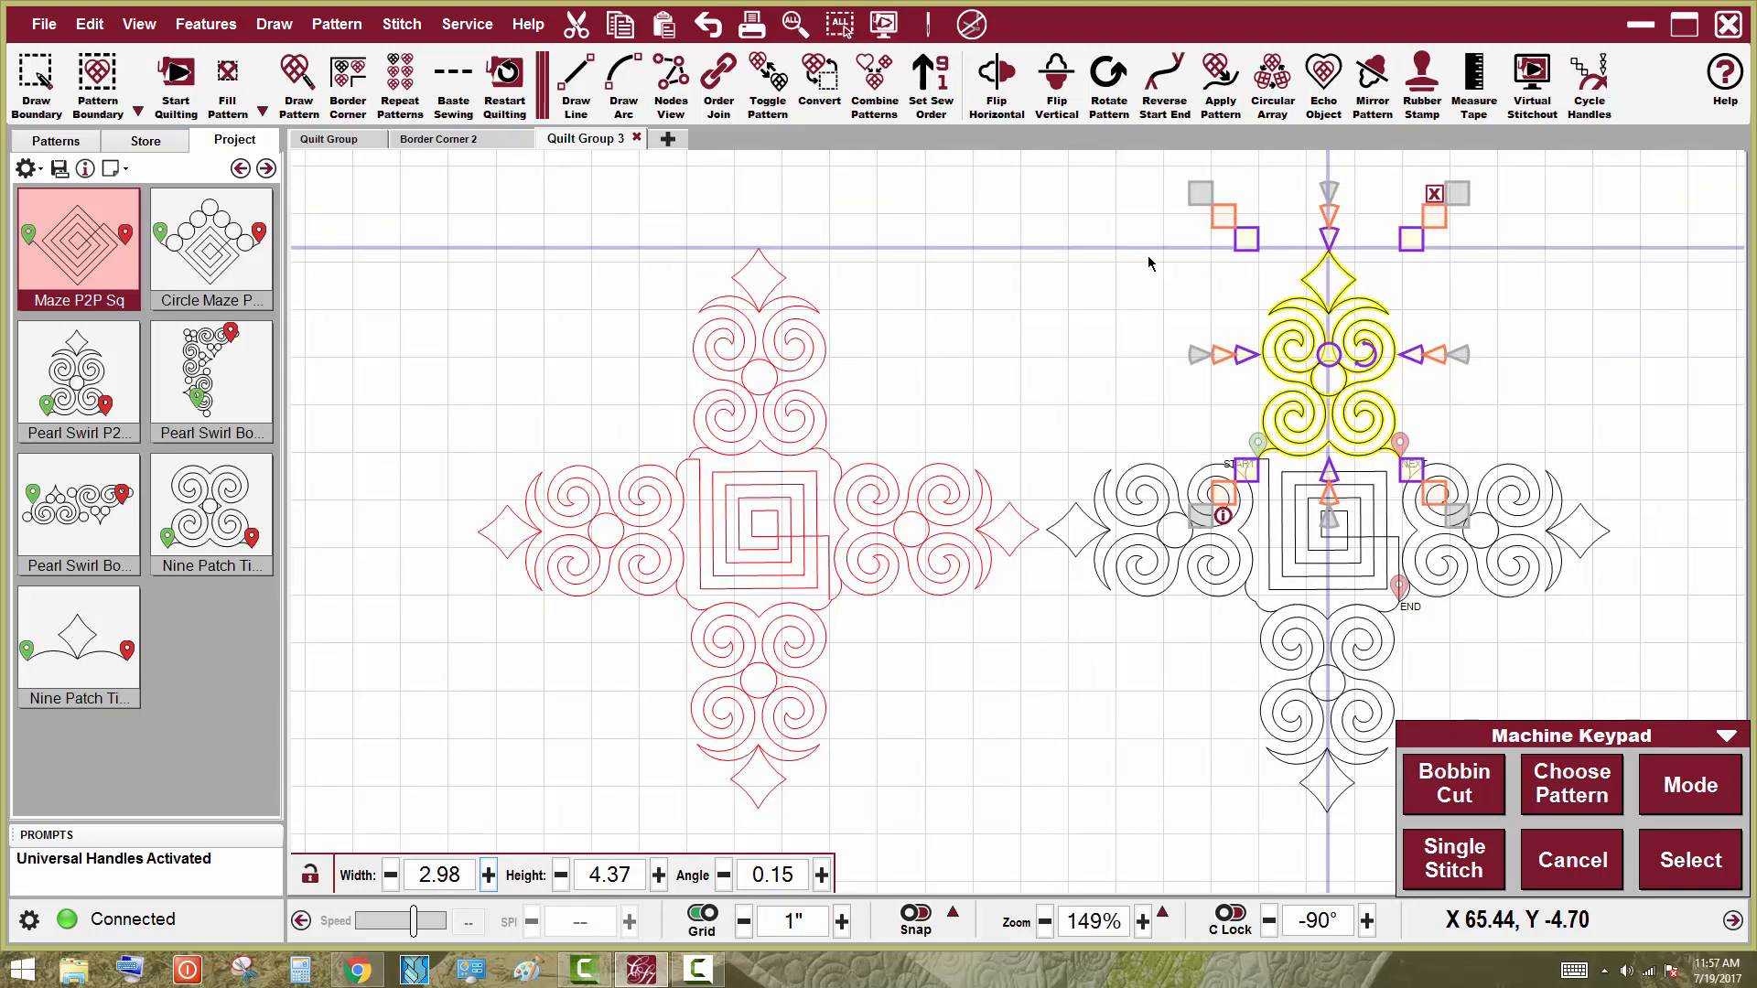
left_click(1329, 283)
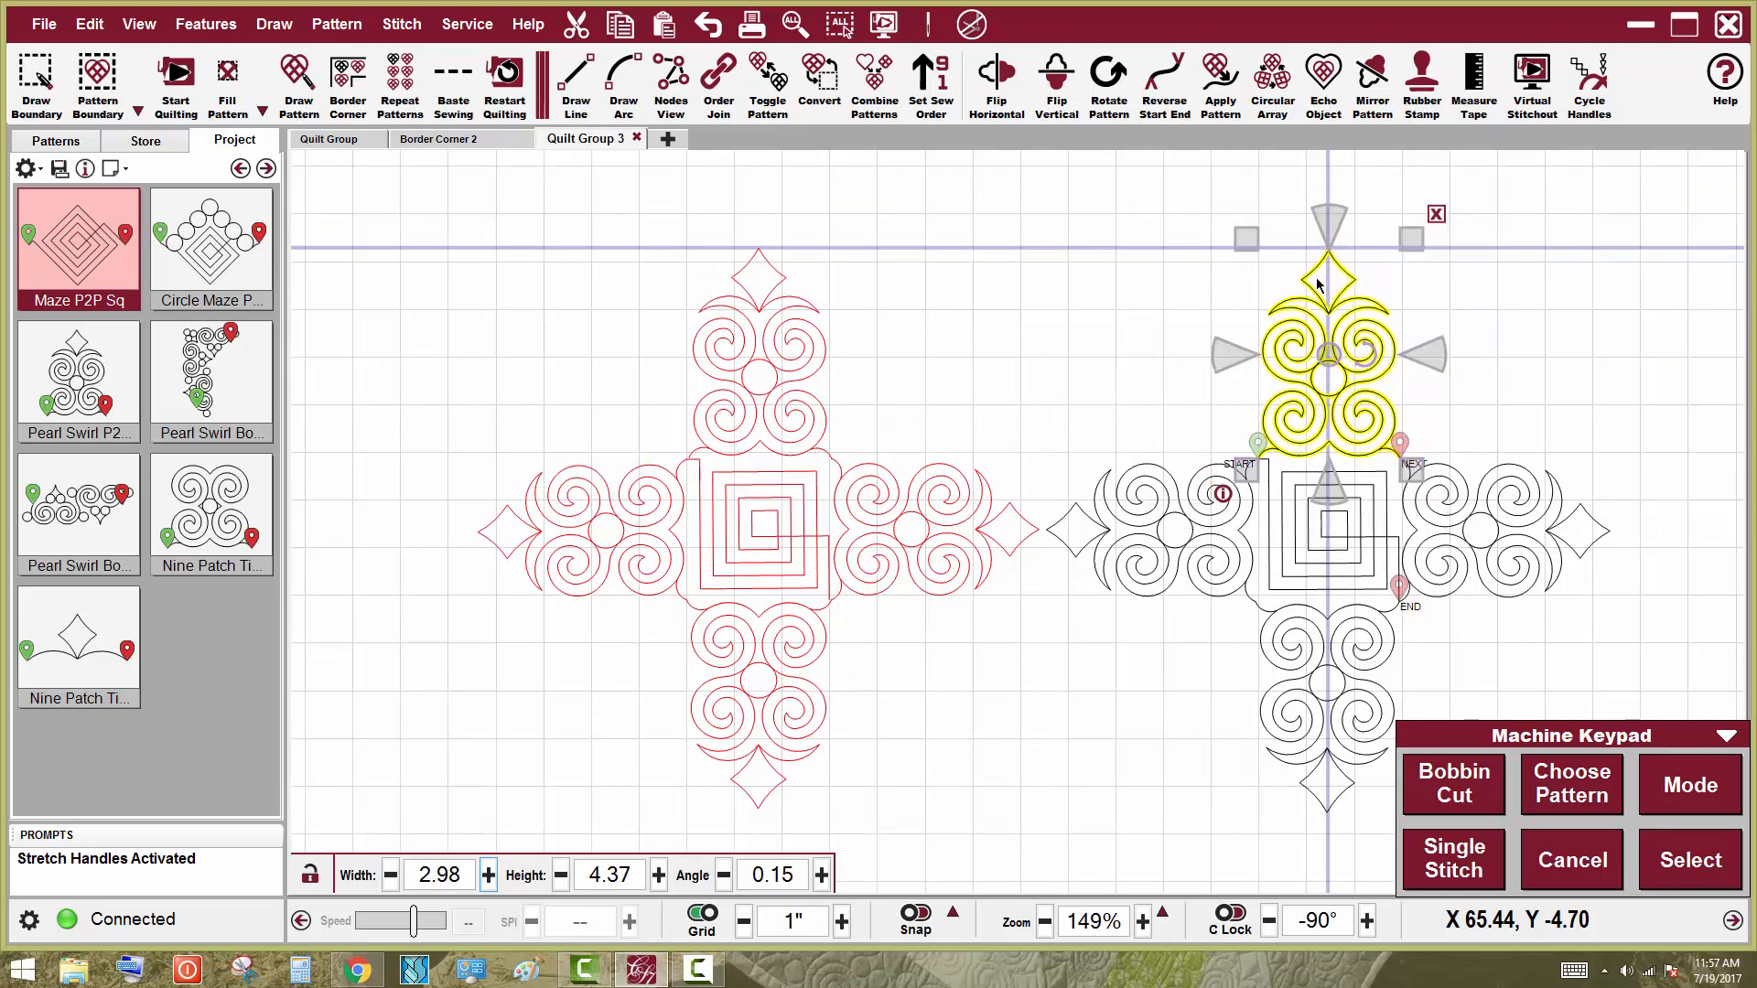
scroll(1318, 280, "up", 6)
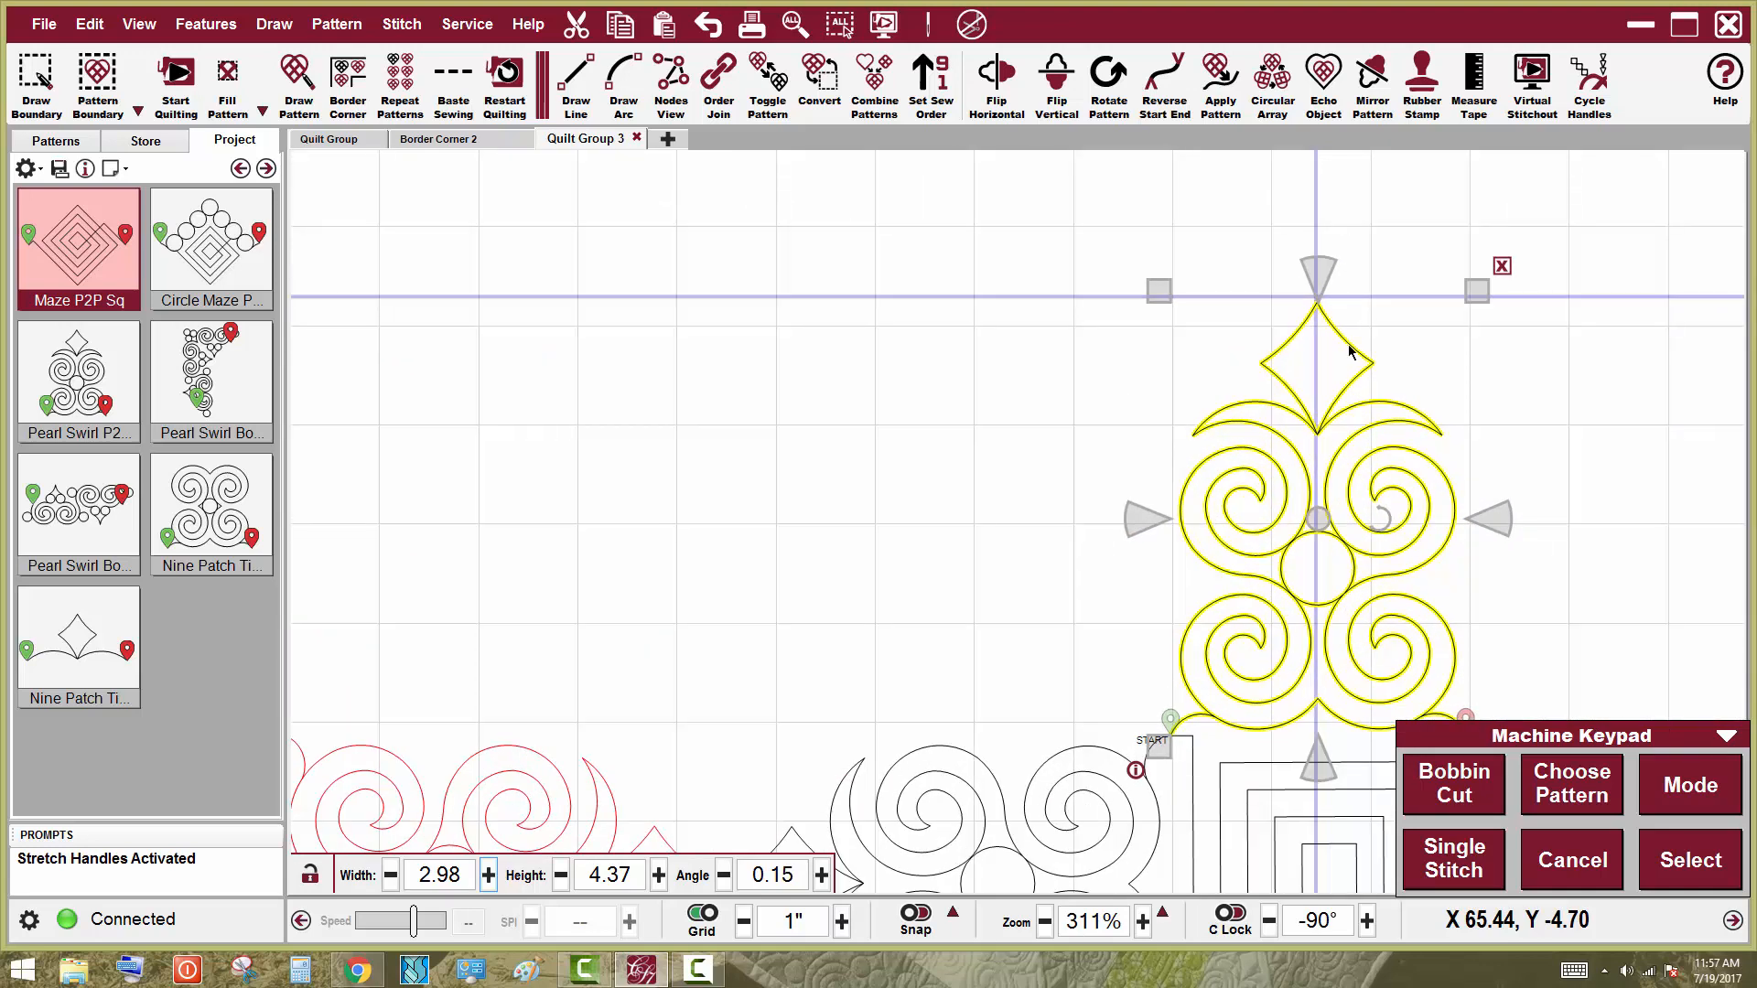
scroll(1345, 299, "up", 2)
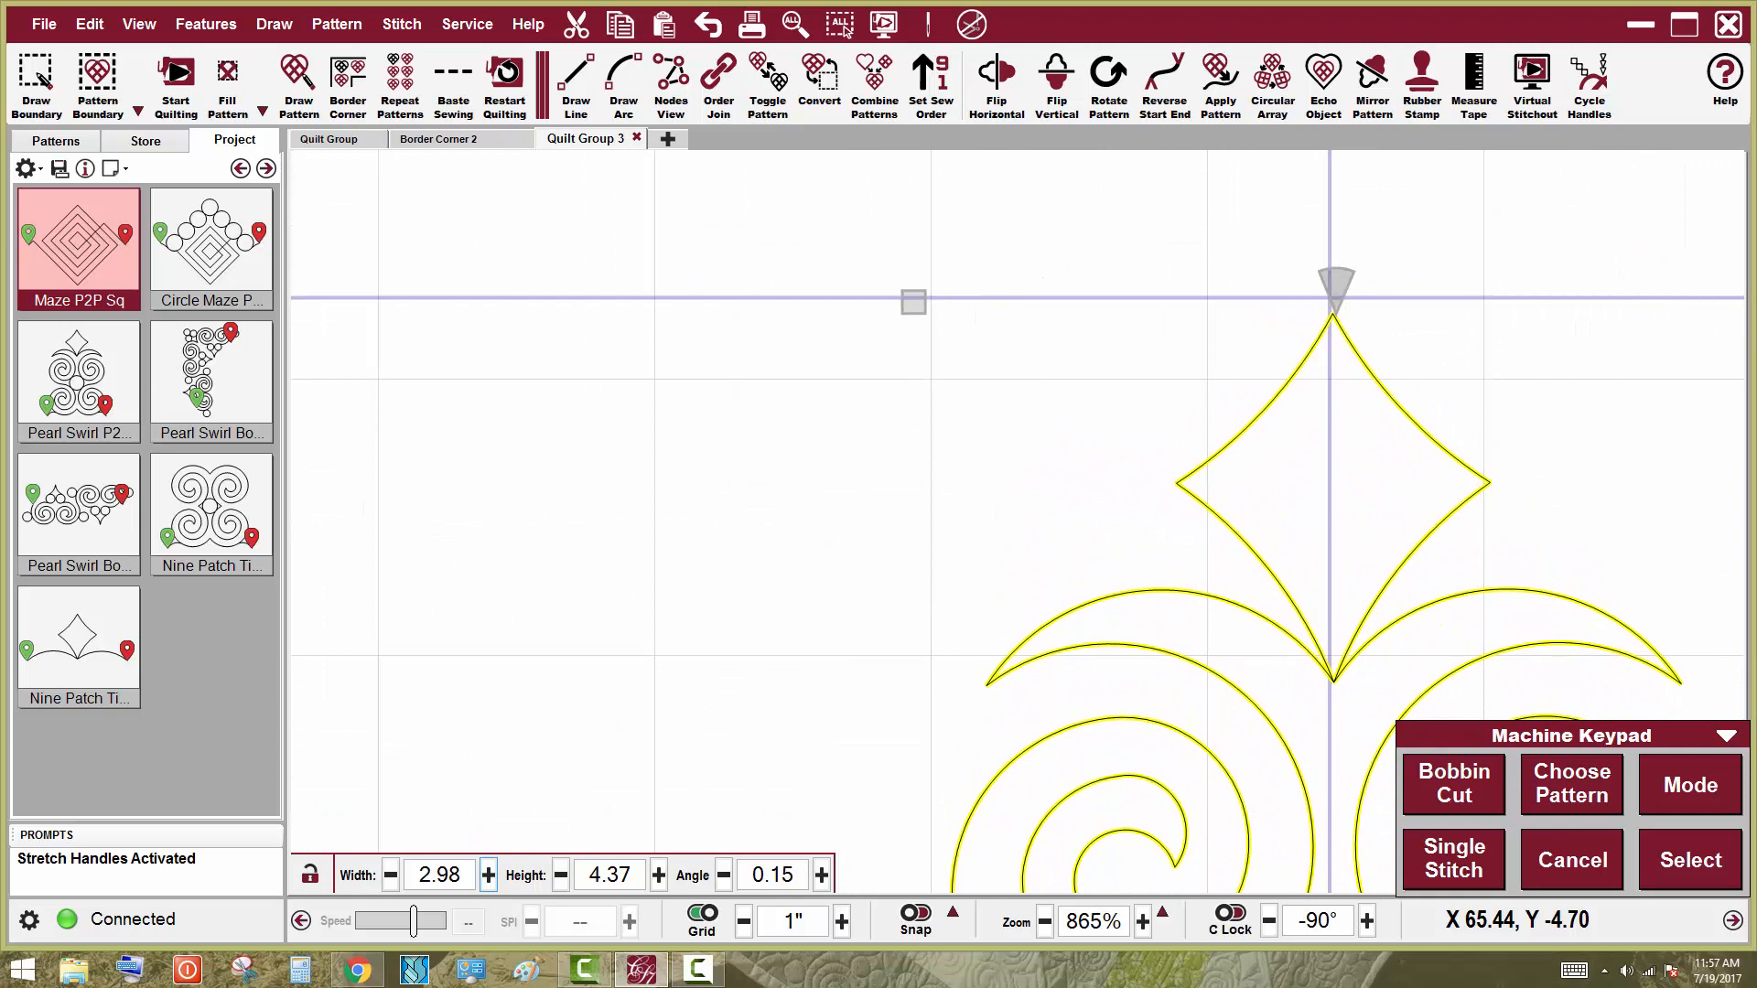
mouse_move(1352, 282)
left_mouse_down()
mouse_move(1321, 282)
mouse_move(1349, 287)
left_mouse_up()
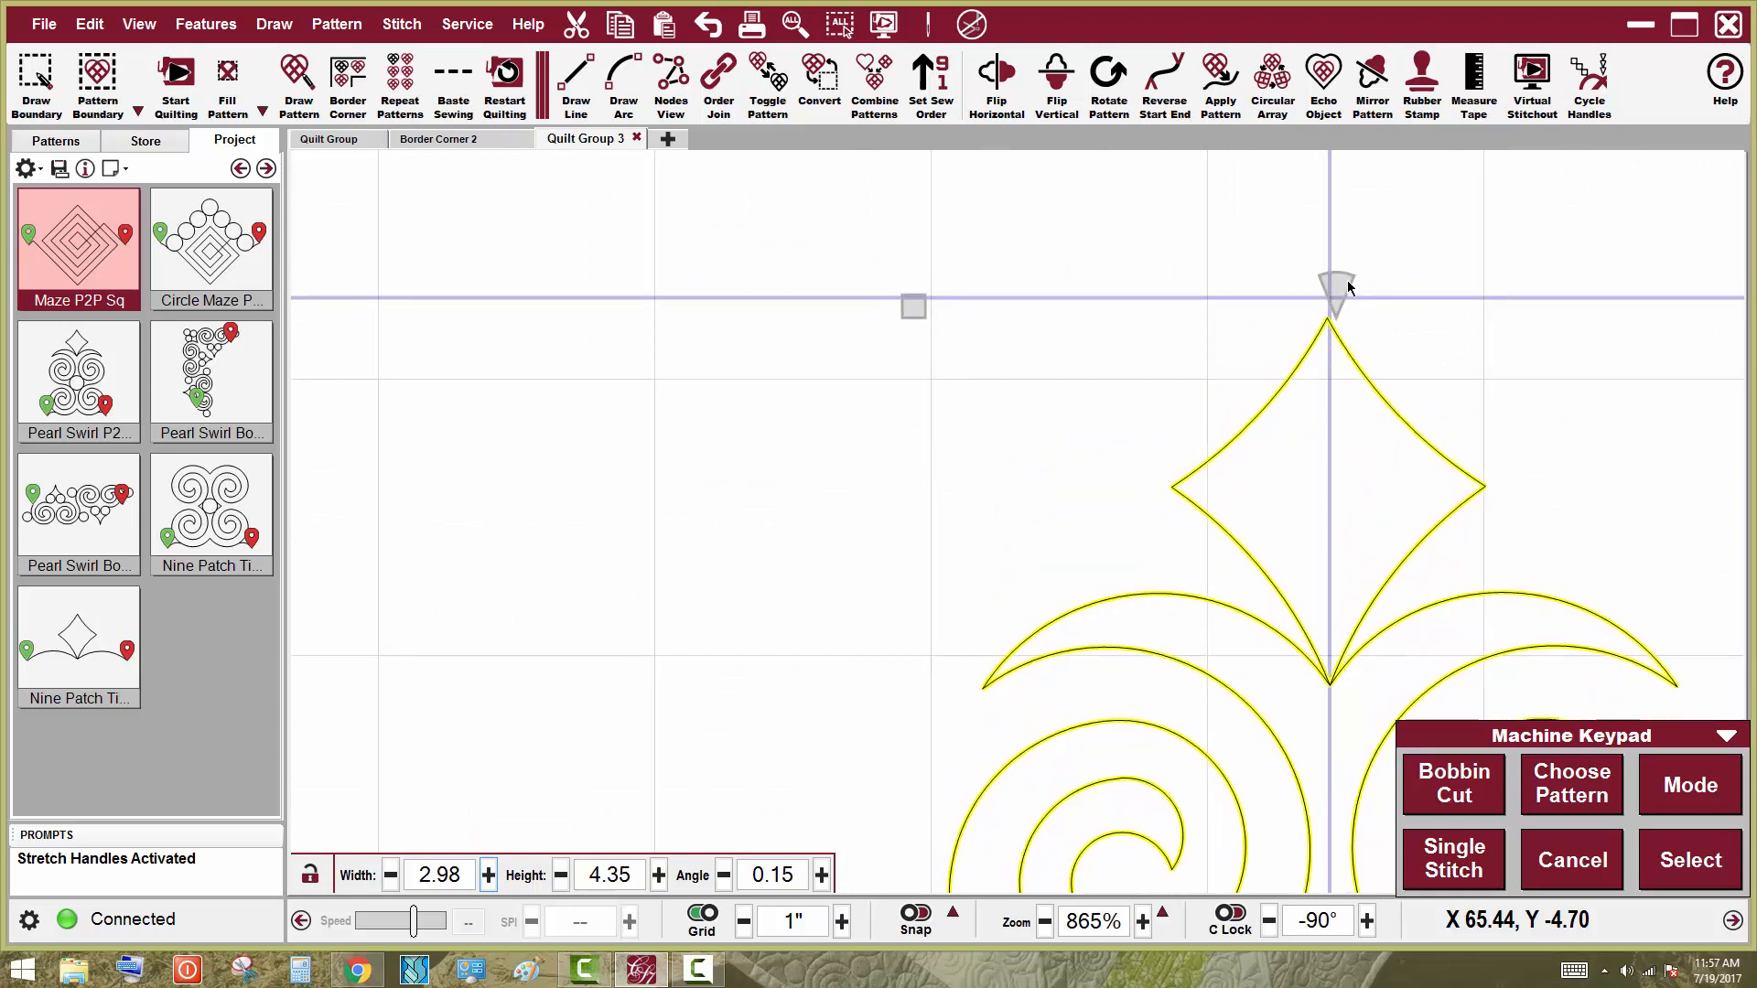
left_click(1331, 279)
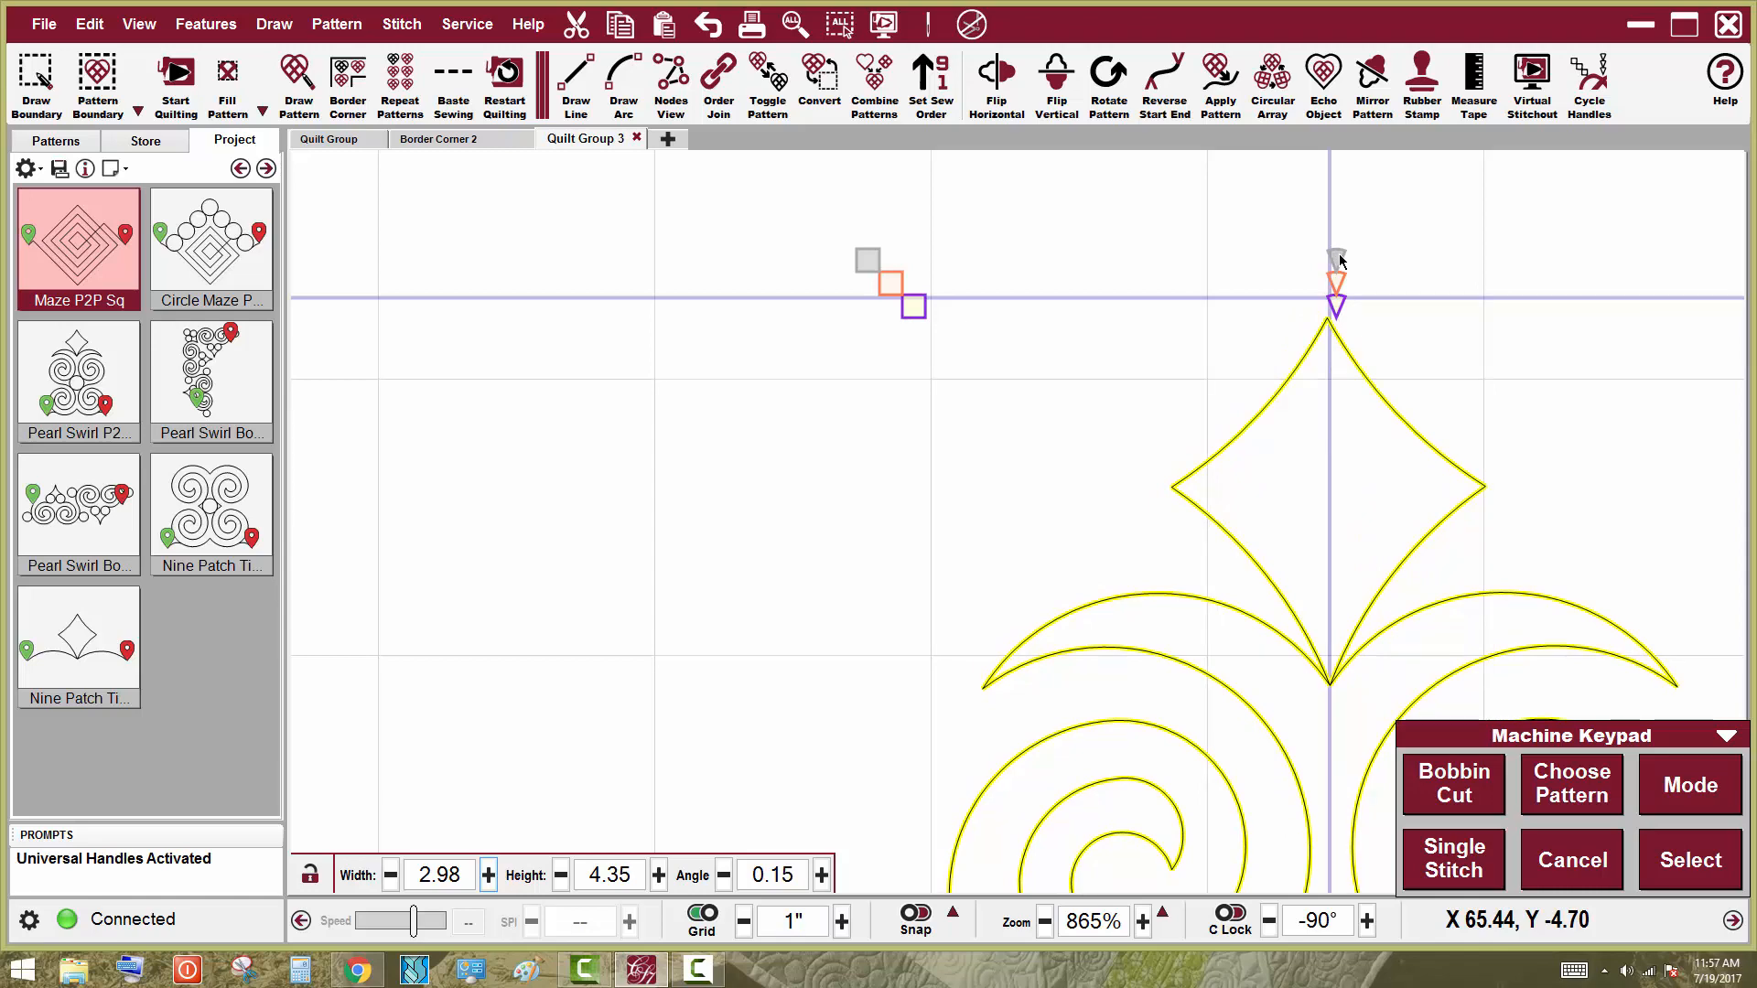
left_click_drag(1339, 261, 1337, 248)
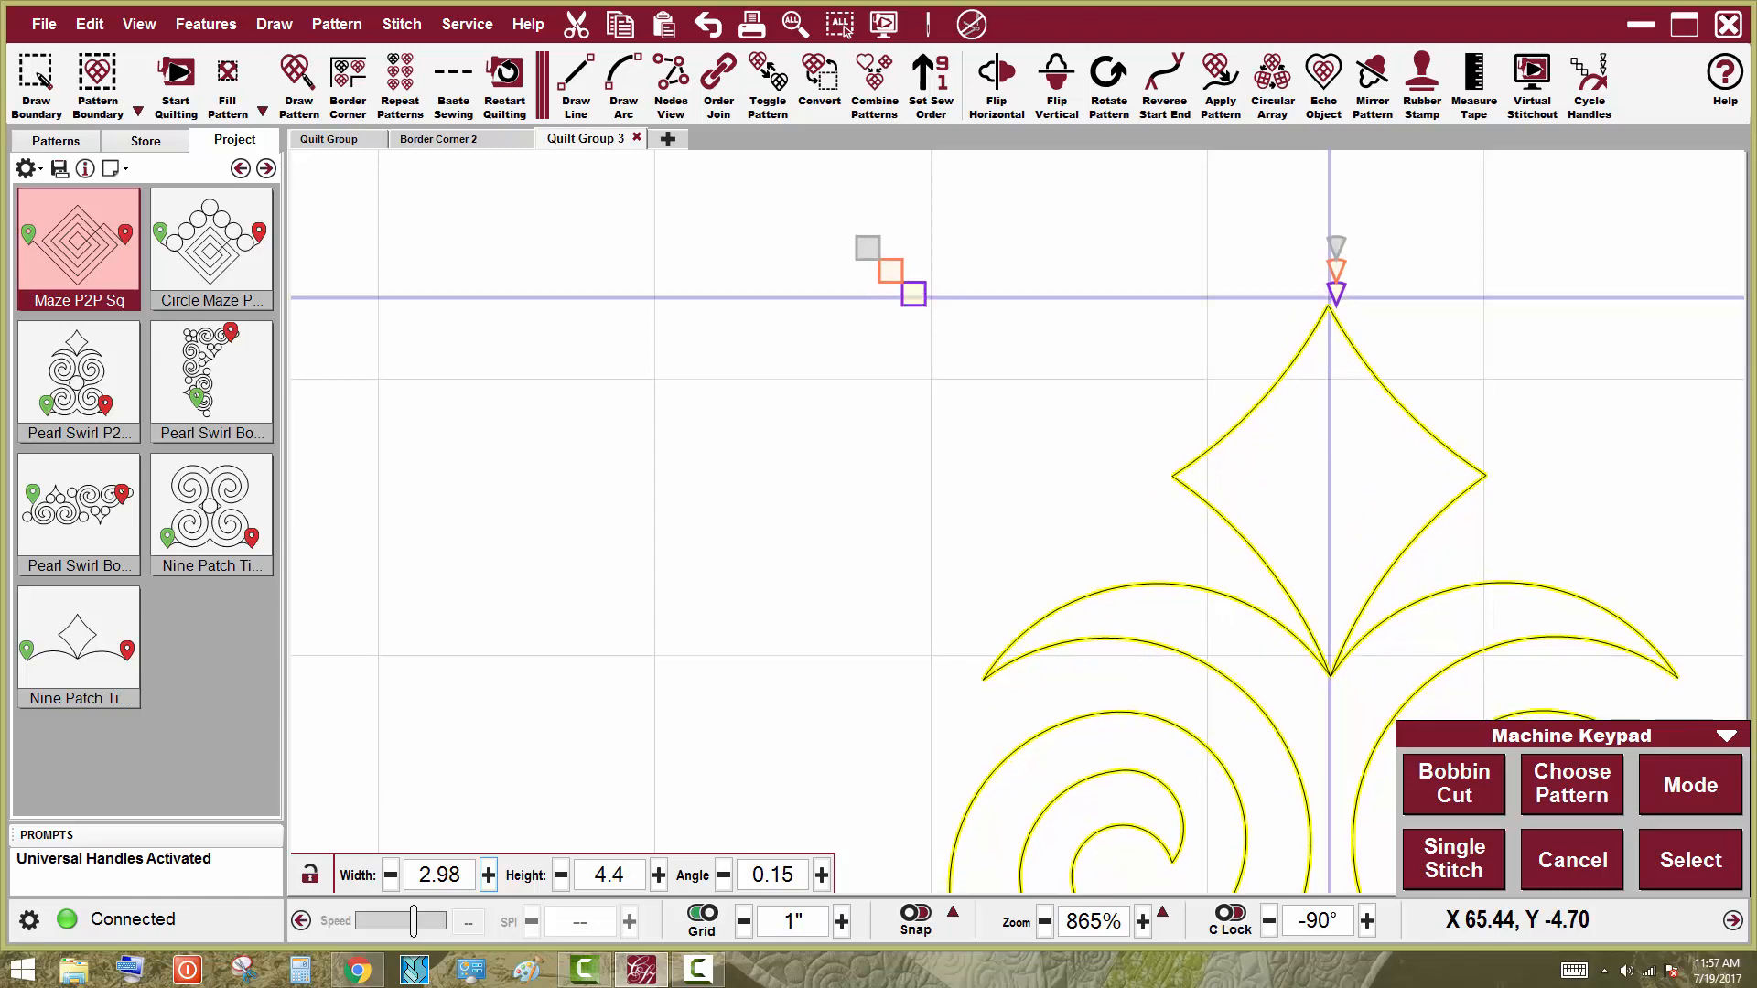
scroll(957, 361, "down", 6)
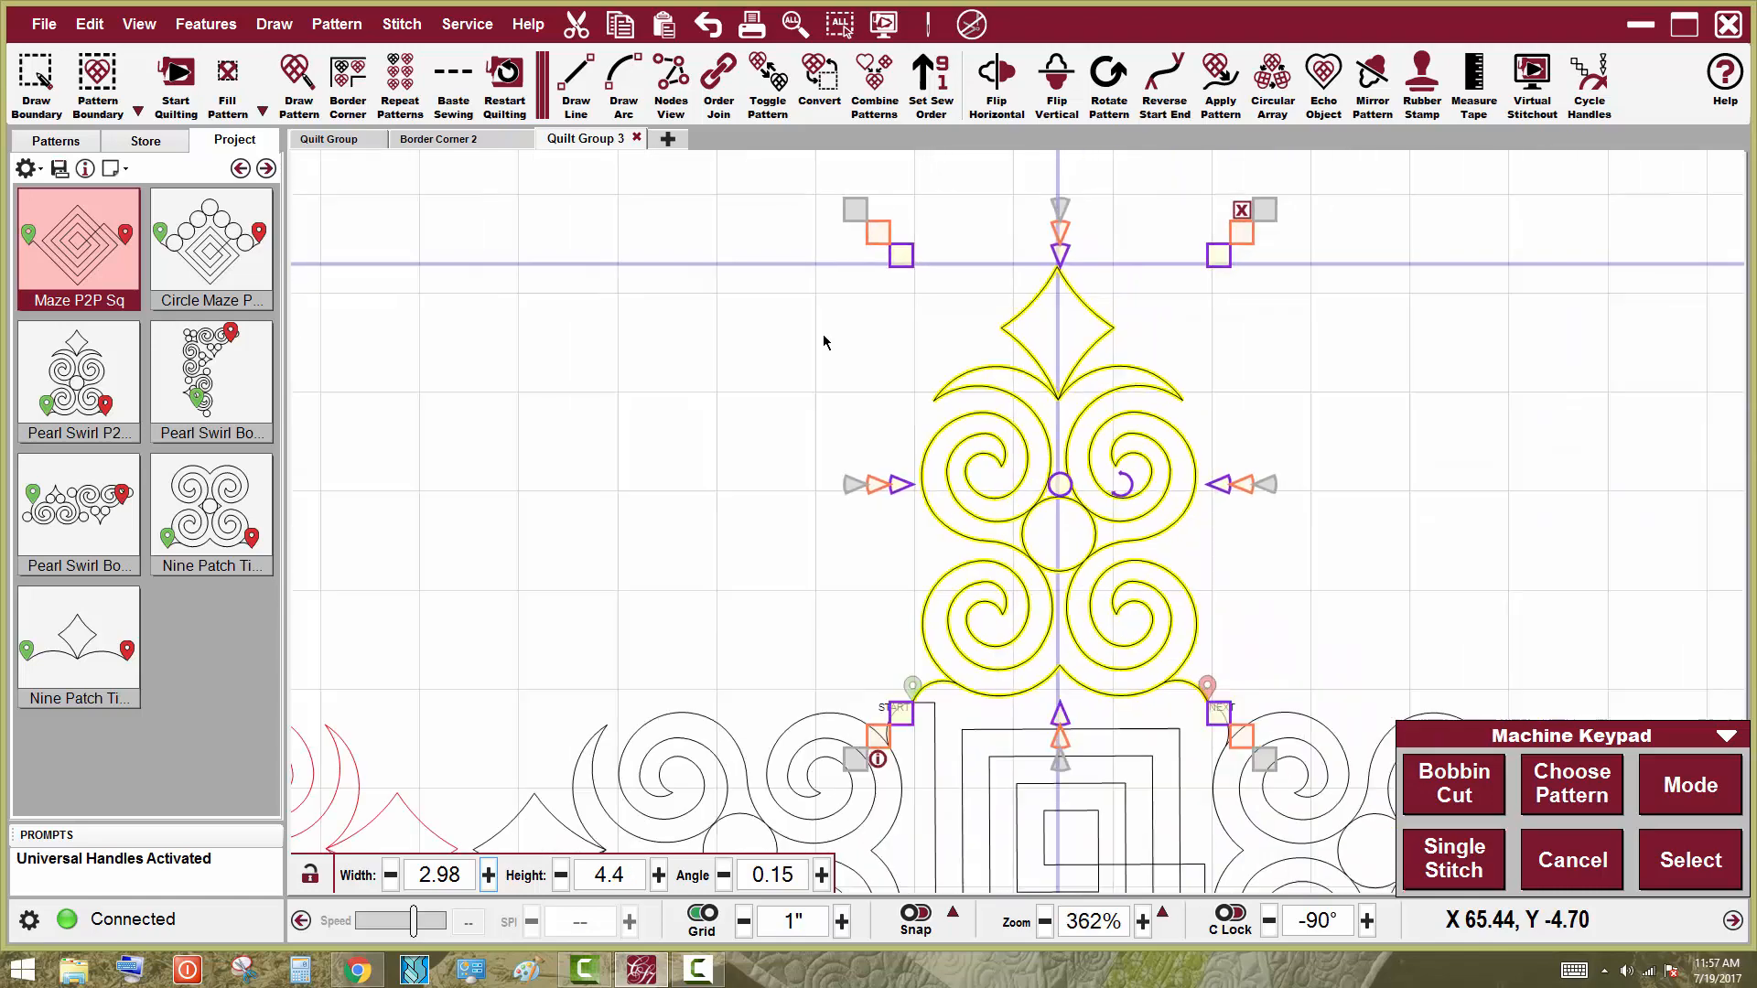
scroll(1177, 183, "down", 4)
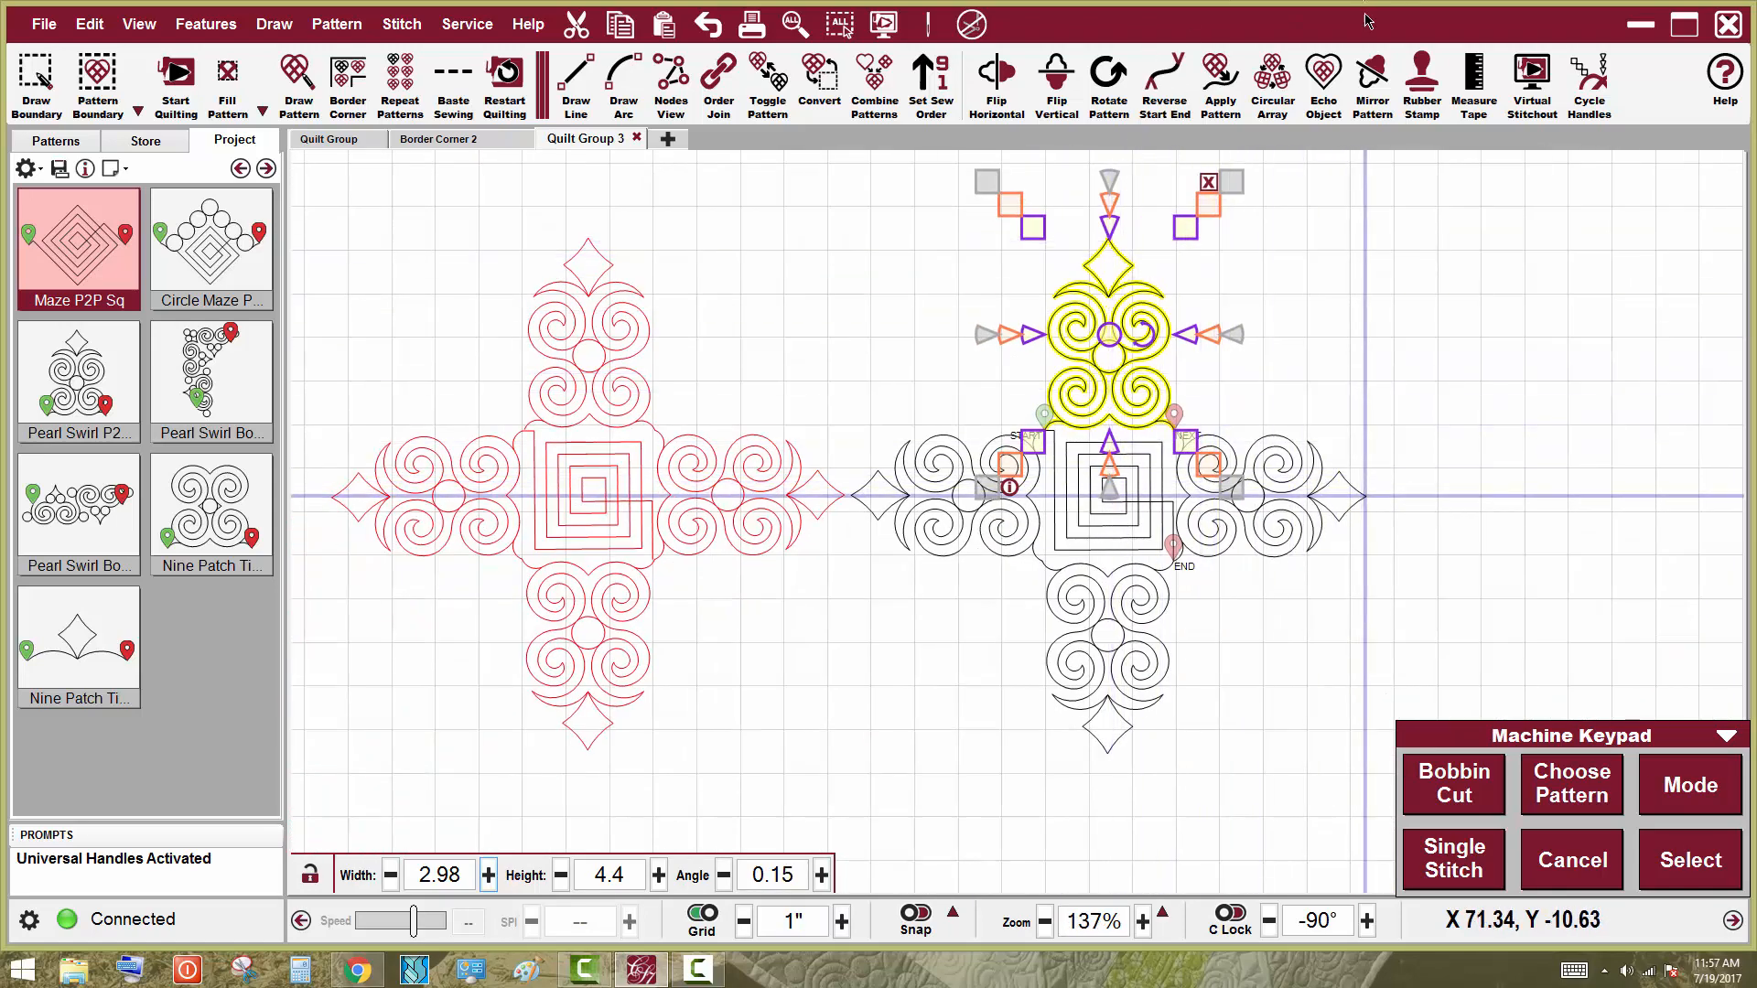
Stretch the right swirl arm so its tip meets the vertical guide line, setting its width to 4.35
left_click(1291, 485)
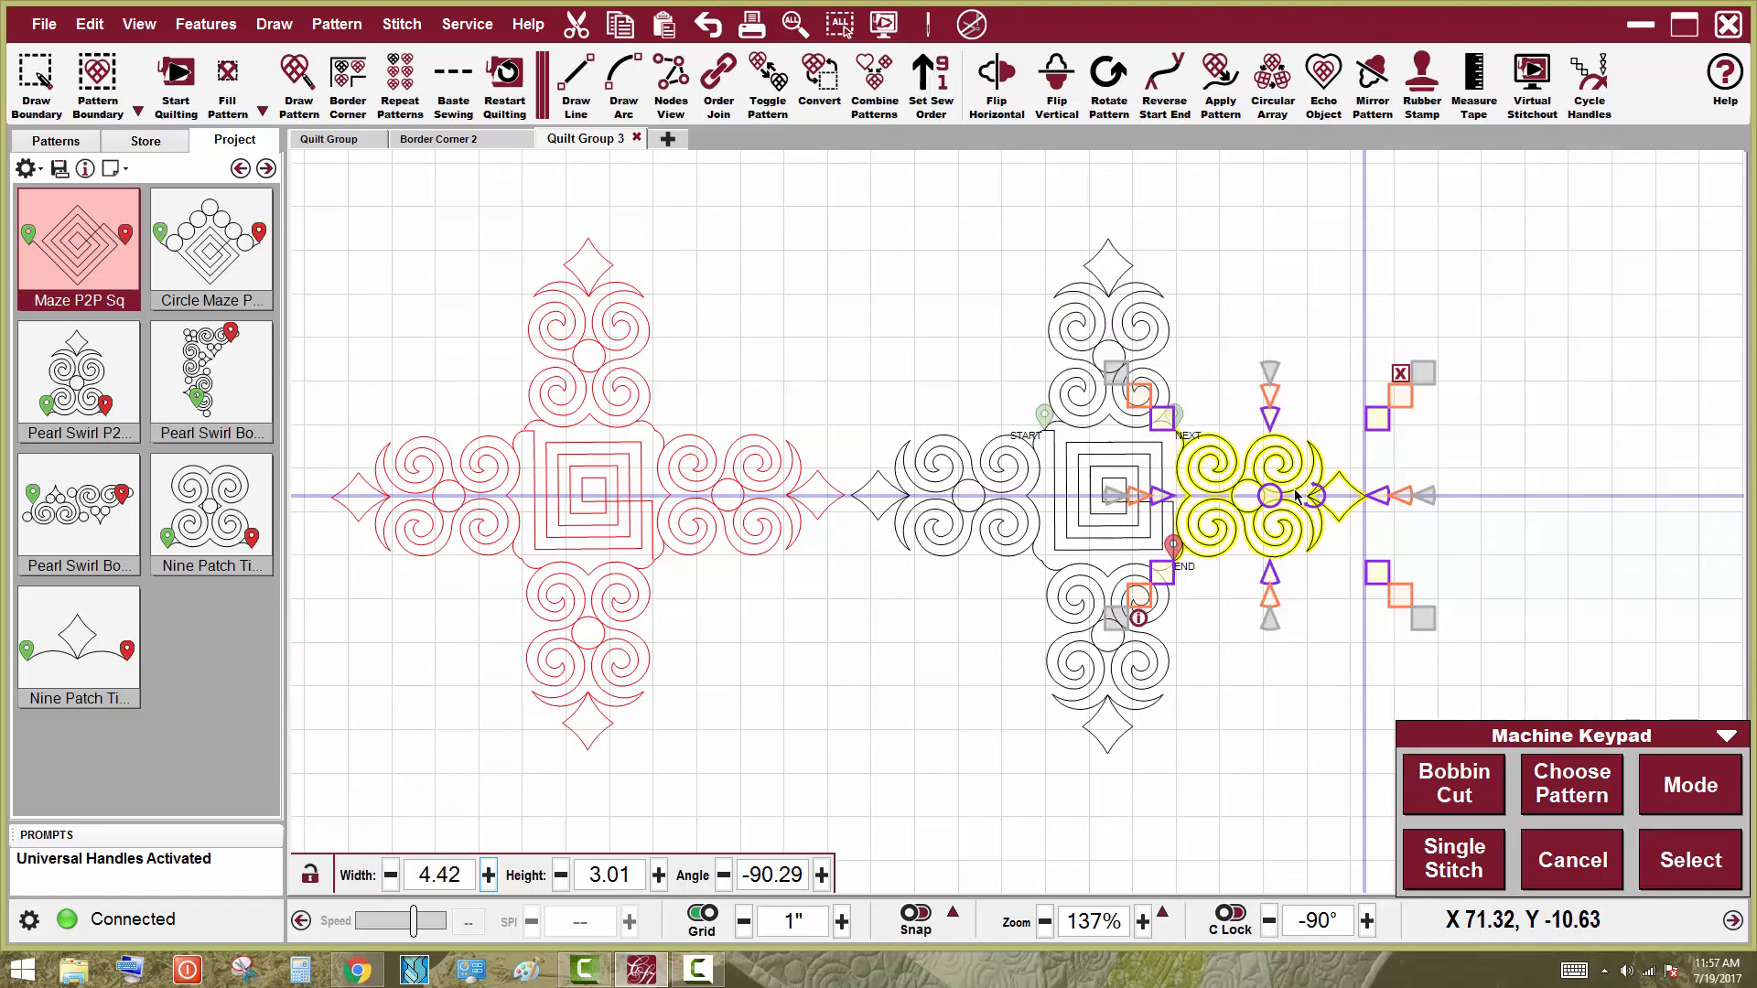
scroll(1408, 509, "up", 6)
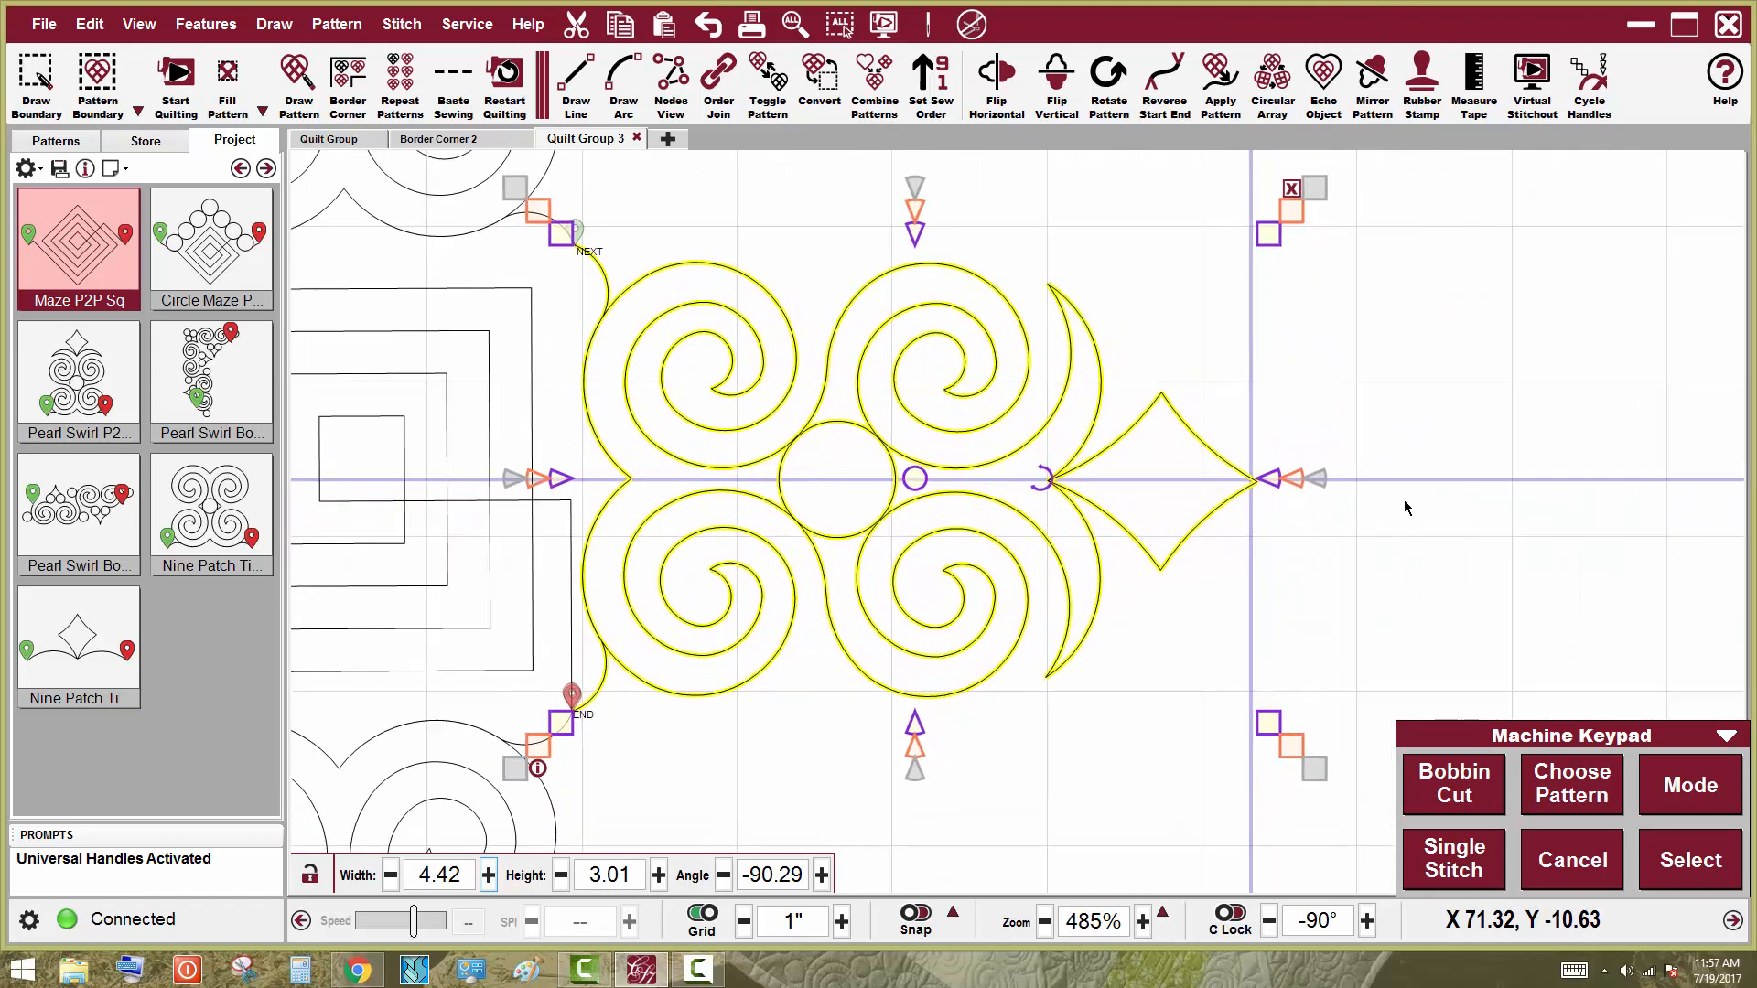
scroll(1327, 514, "up", 2)
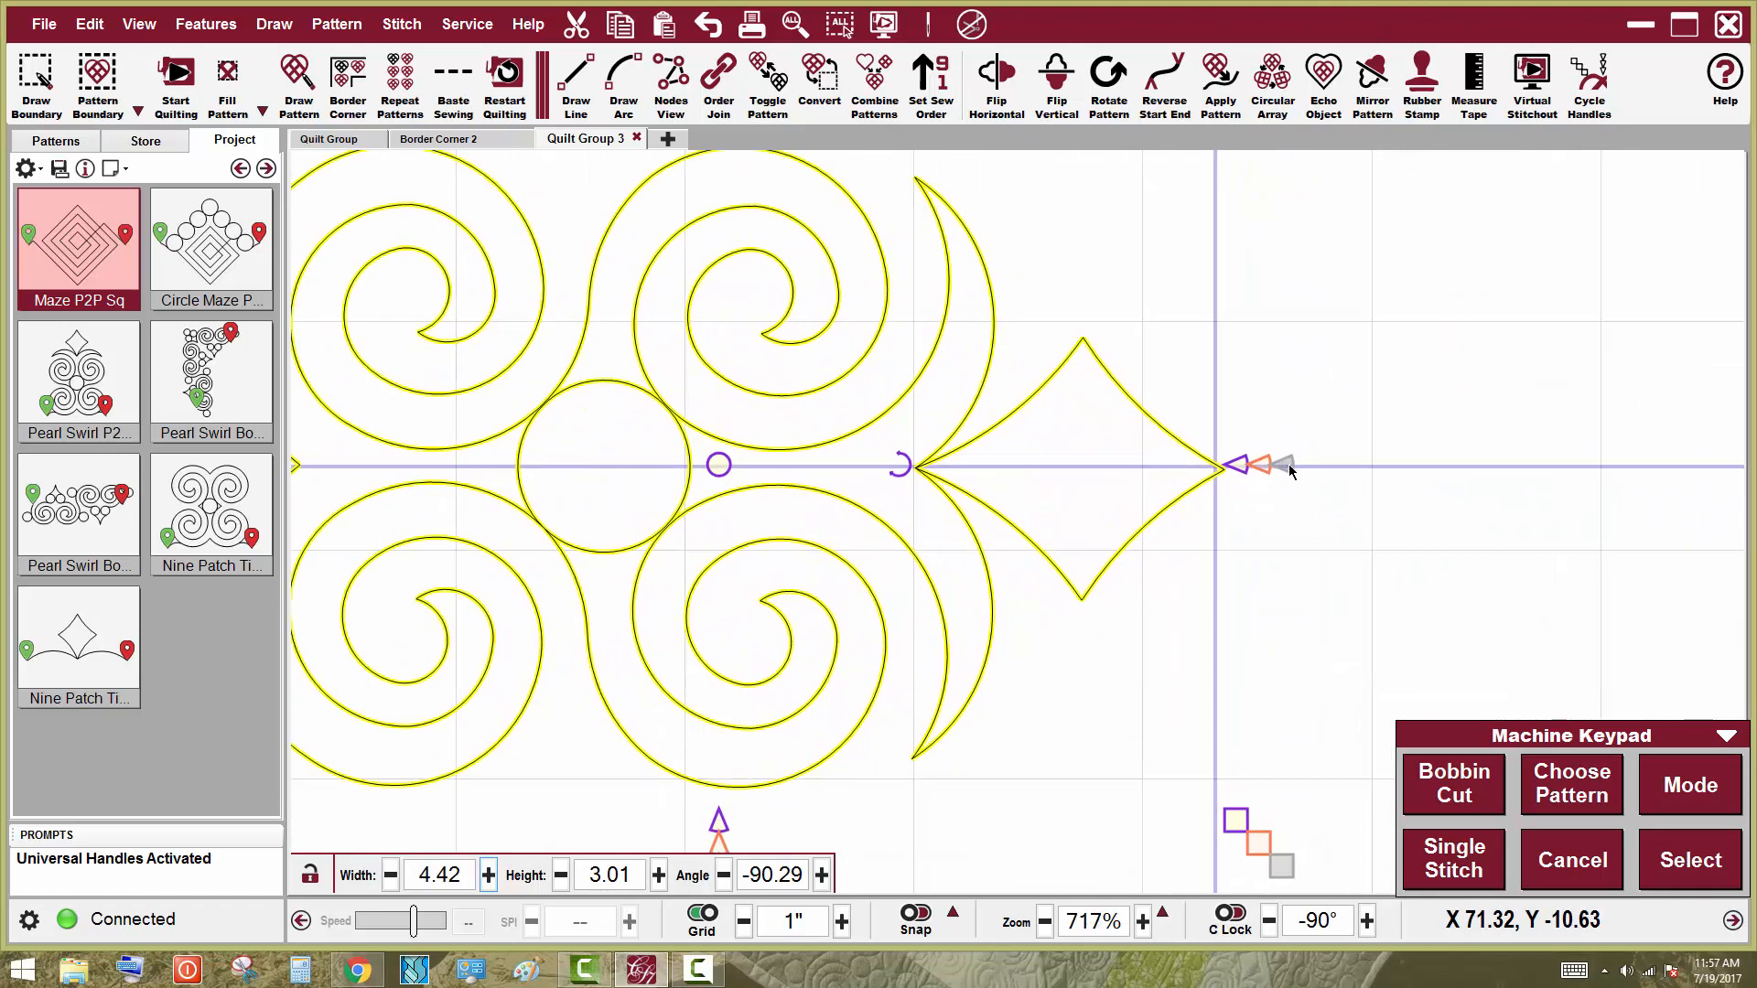
left_click_drag(1289, 465, 1269, 463)
scroll(1392, 300, "down", 2)
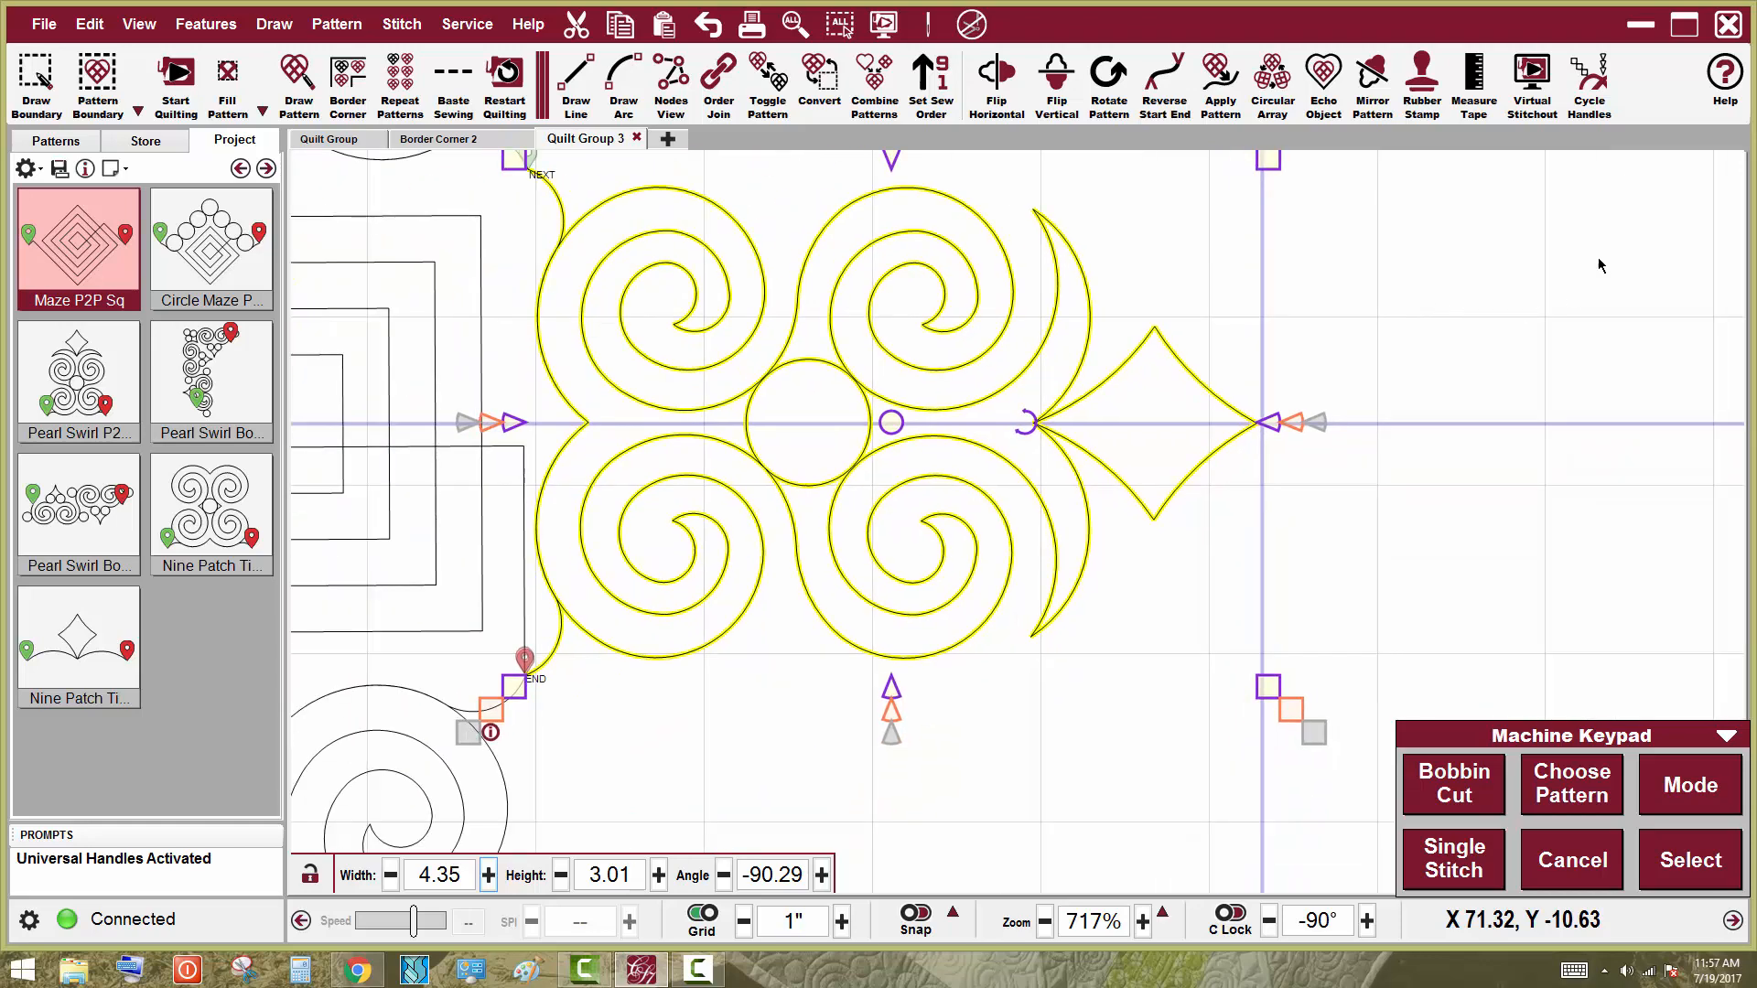
scroll(1599, 266, "down", 3)
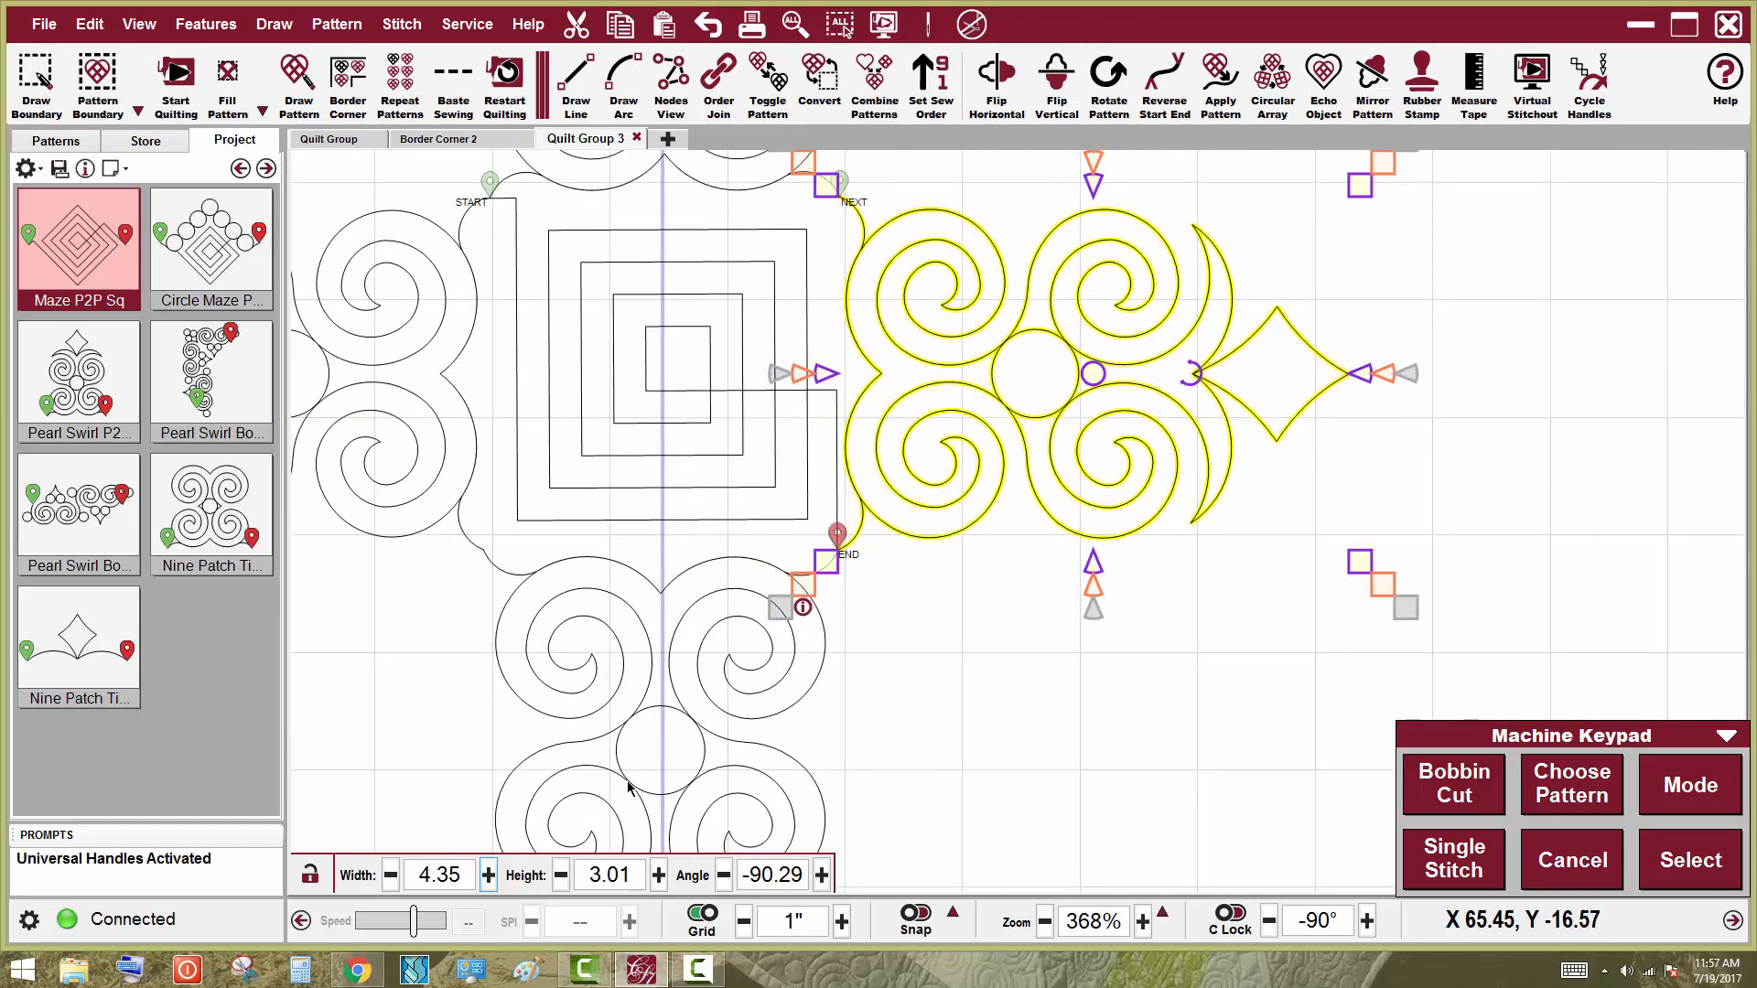
Stretch the bottom swirl arm's tip to the guide line, setting its height to 4.4
scroll(628, 786, "down", 2)
scroll(739, 743, "up", 3)
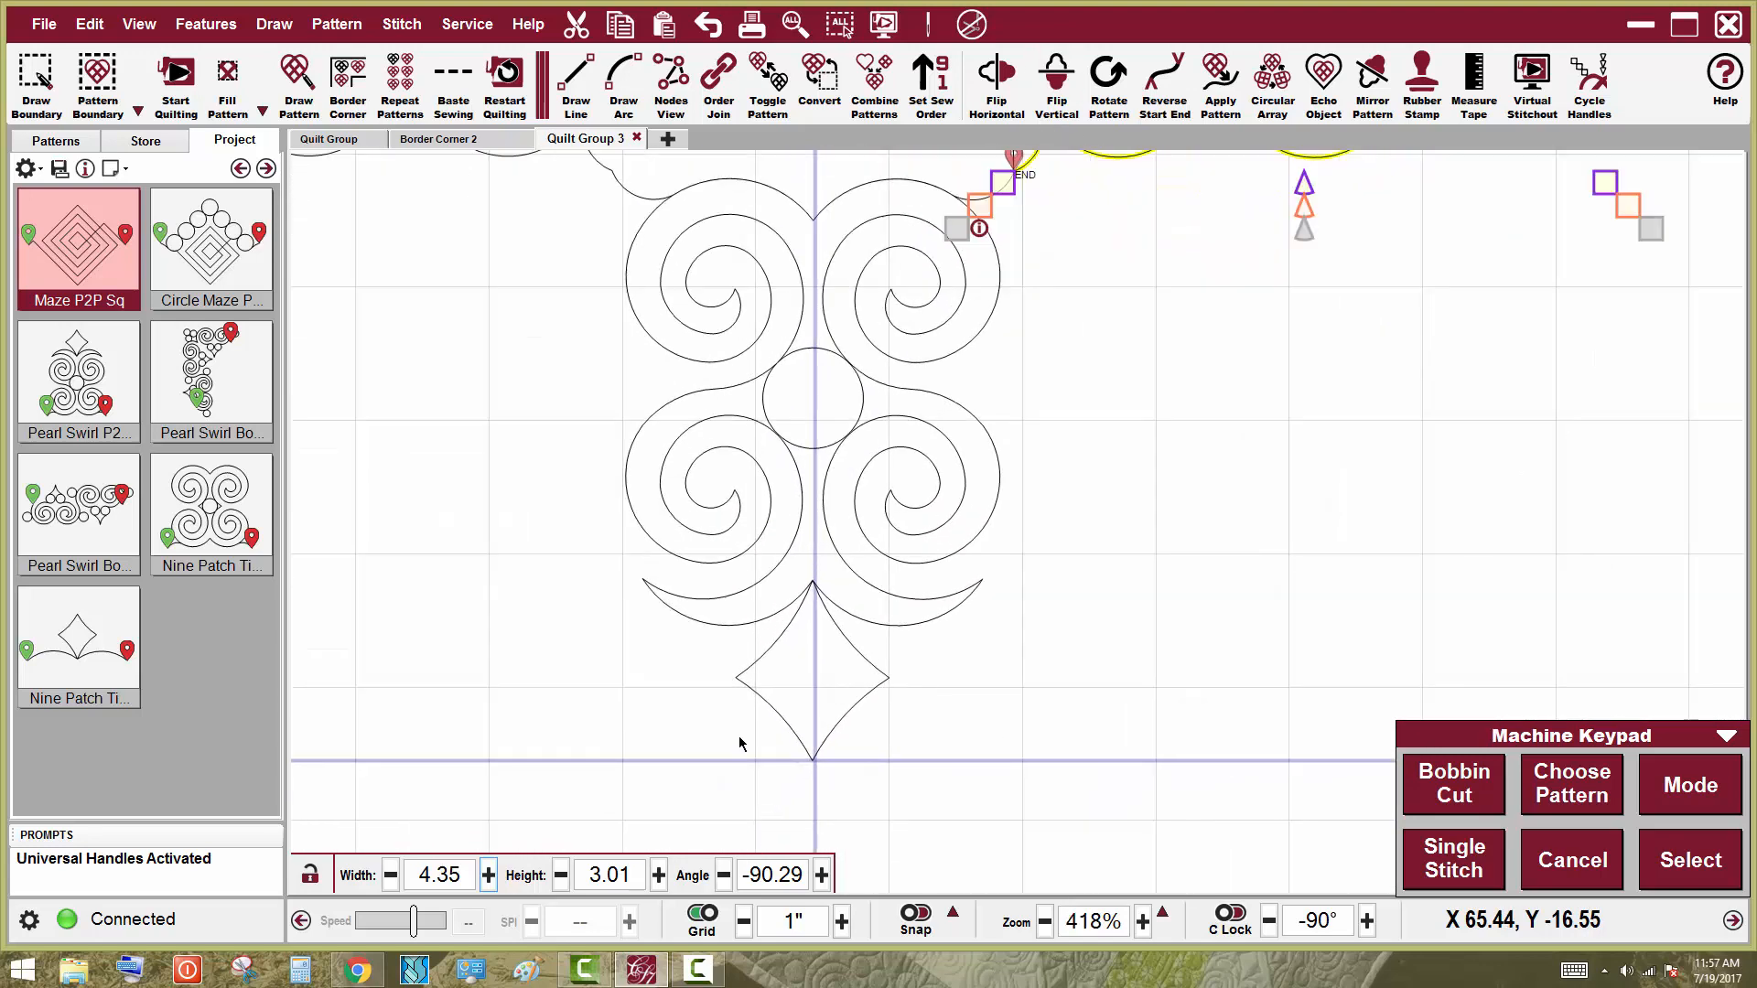
scroll(824, 658, "up", 3)
left_click(828, 663)
scroll(842, 838, "up", 4)
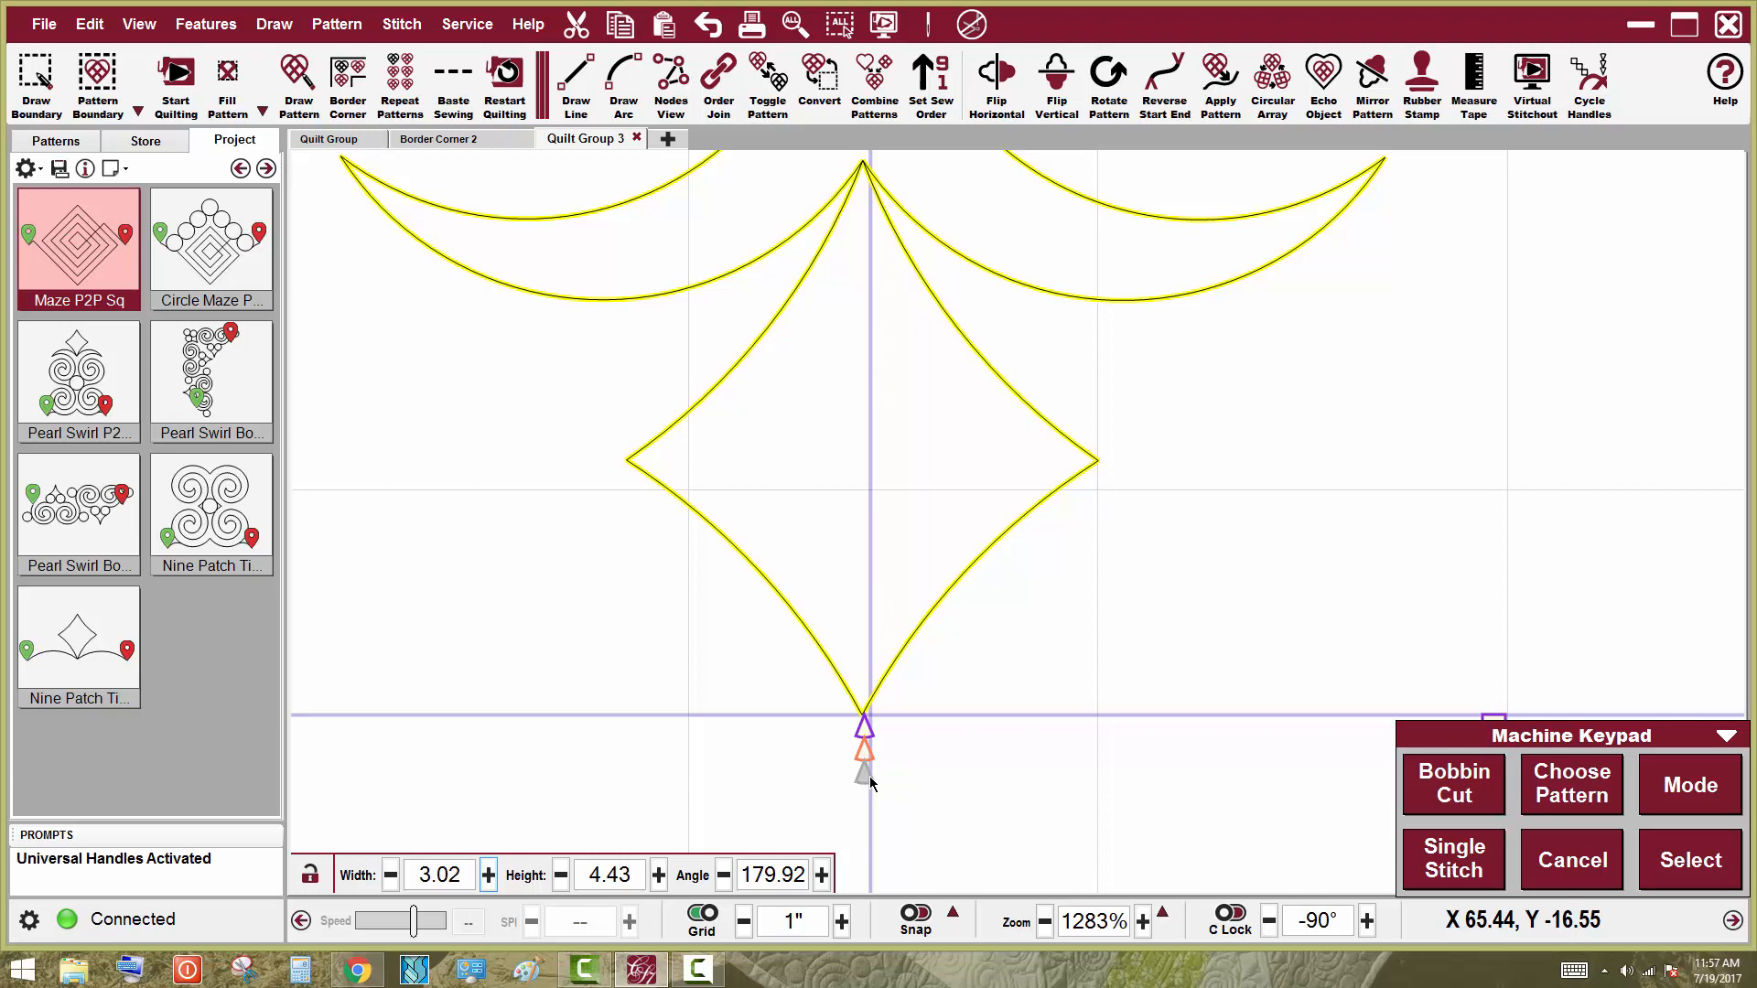
left_click_drag(870, 776, 877, 766)
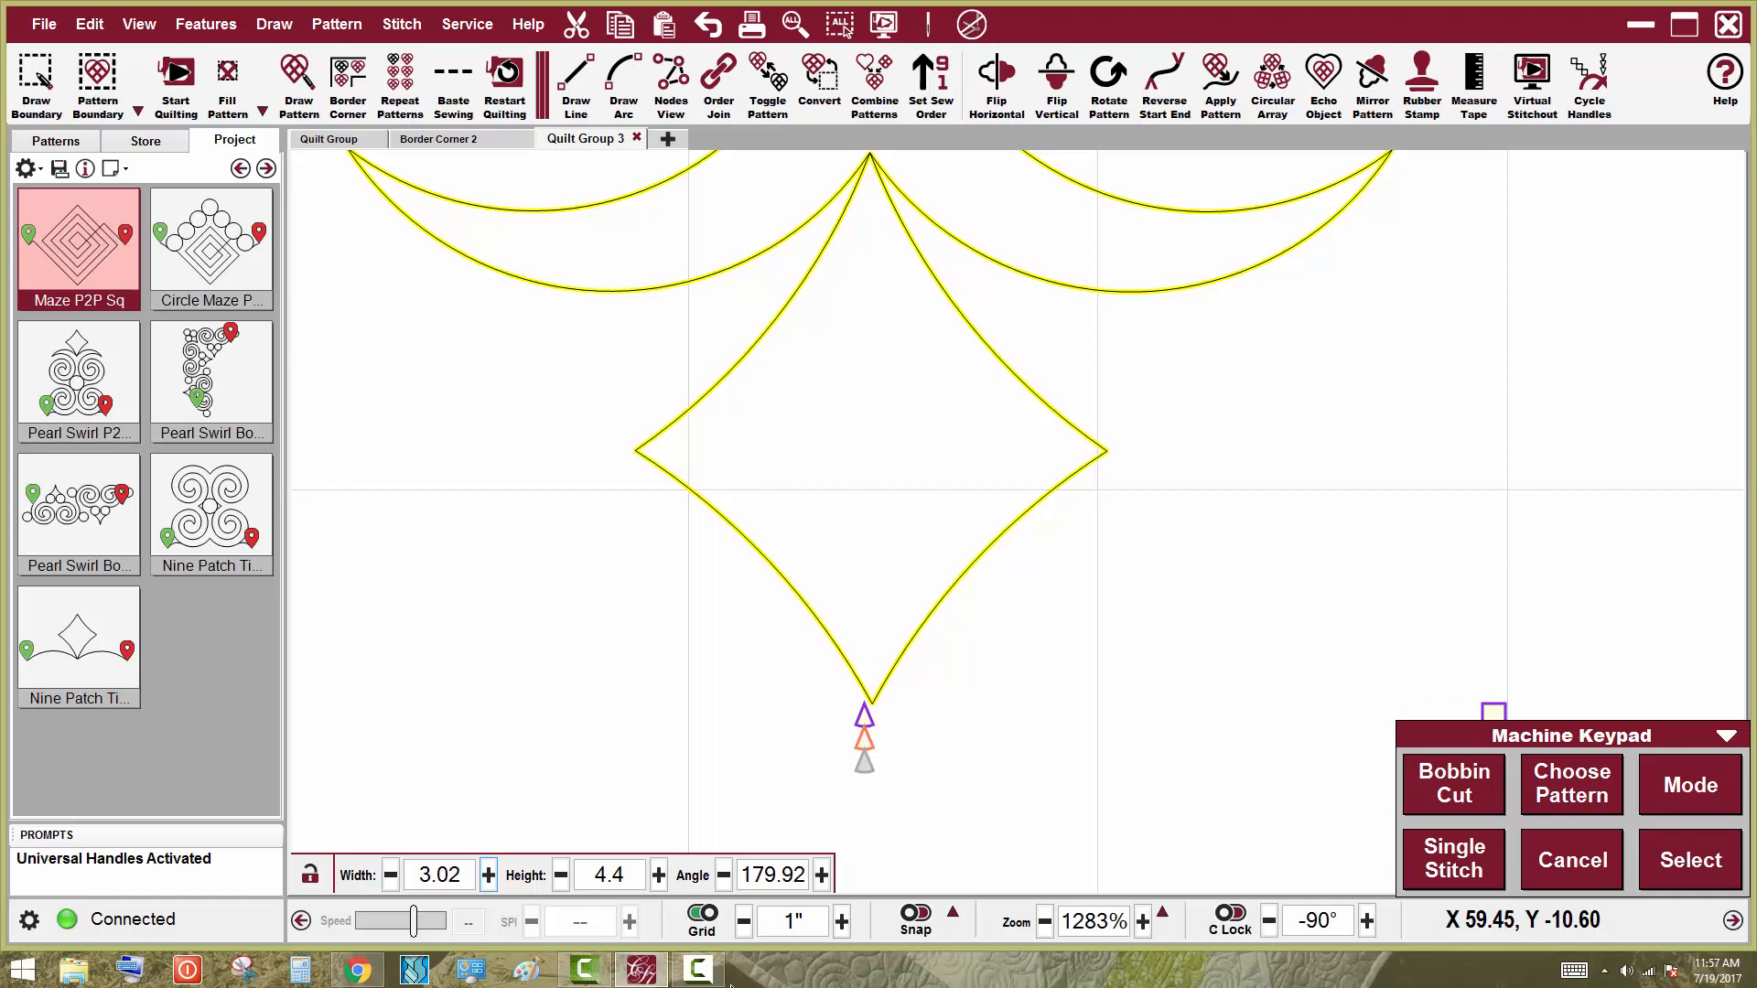
scroll(1395, 949, "down", 6)
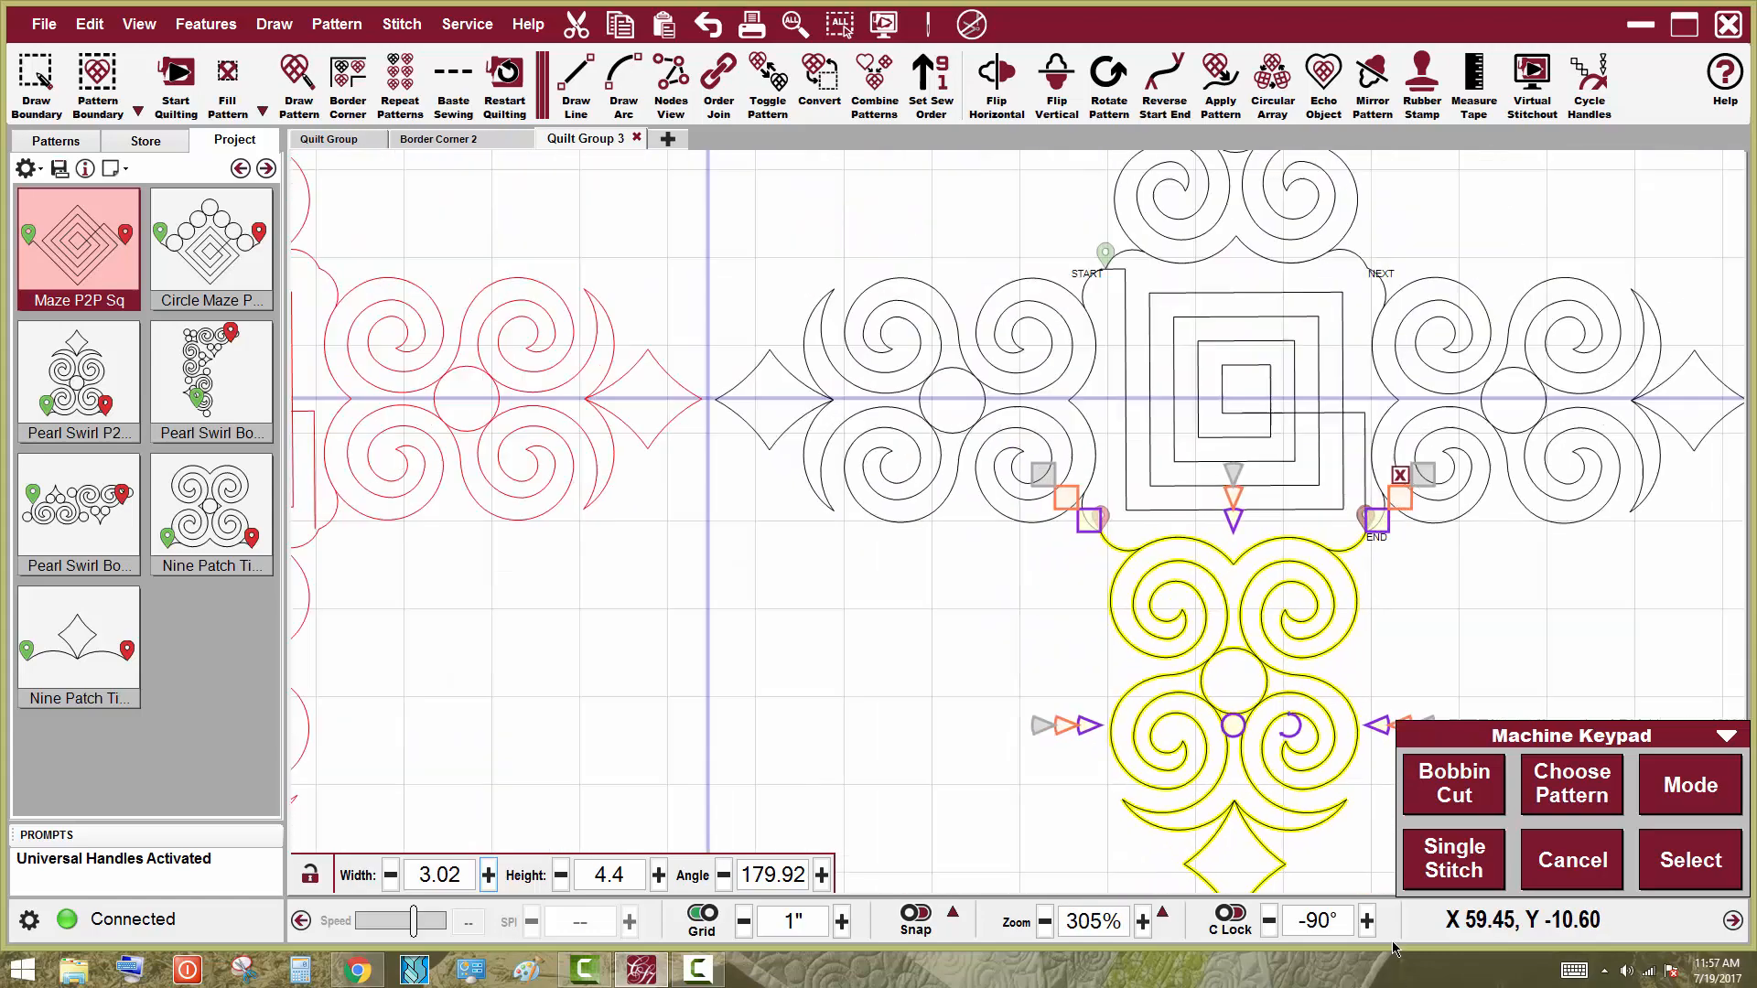
scroll(870, 502, "down", 1)
Stretch the left swirl arm's tip out to the vertical guide line, setting its width to 4.44
scroll(863, 474, "up", 3)
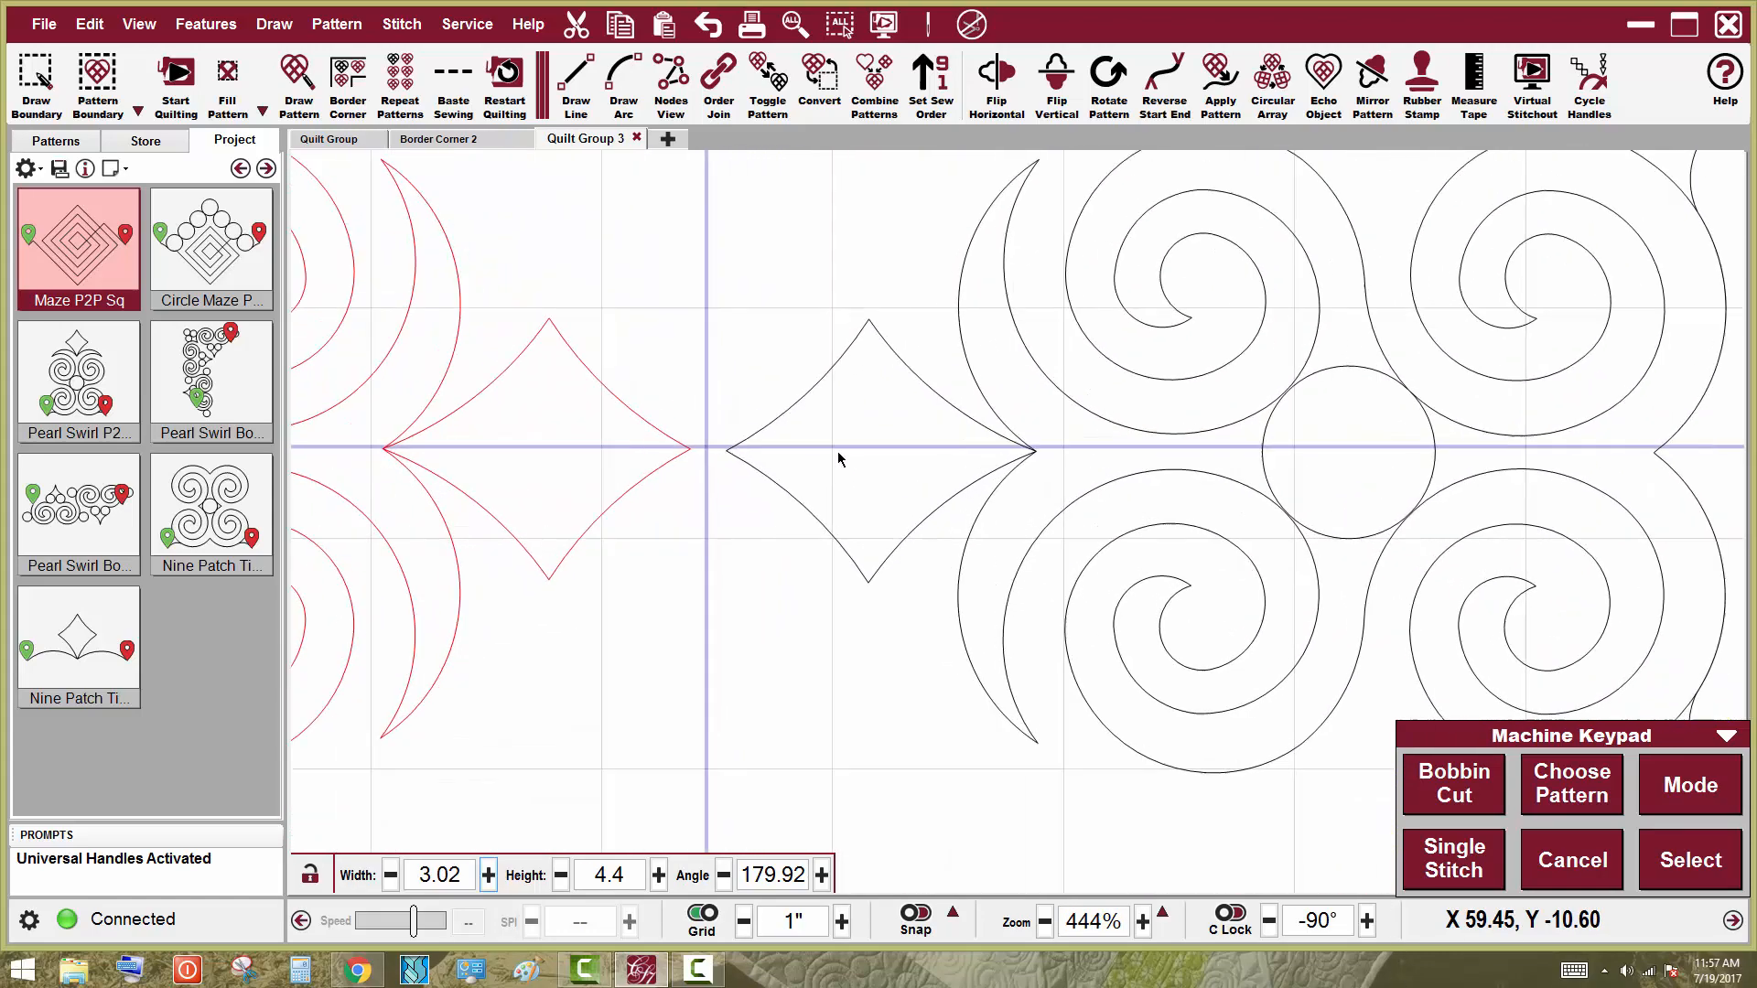
scroll(838, 457, "up", 3)
left_click(765, 455)
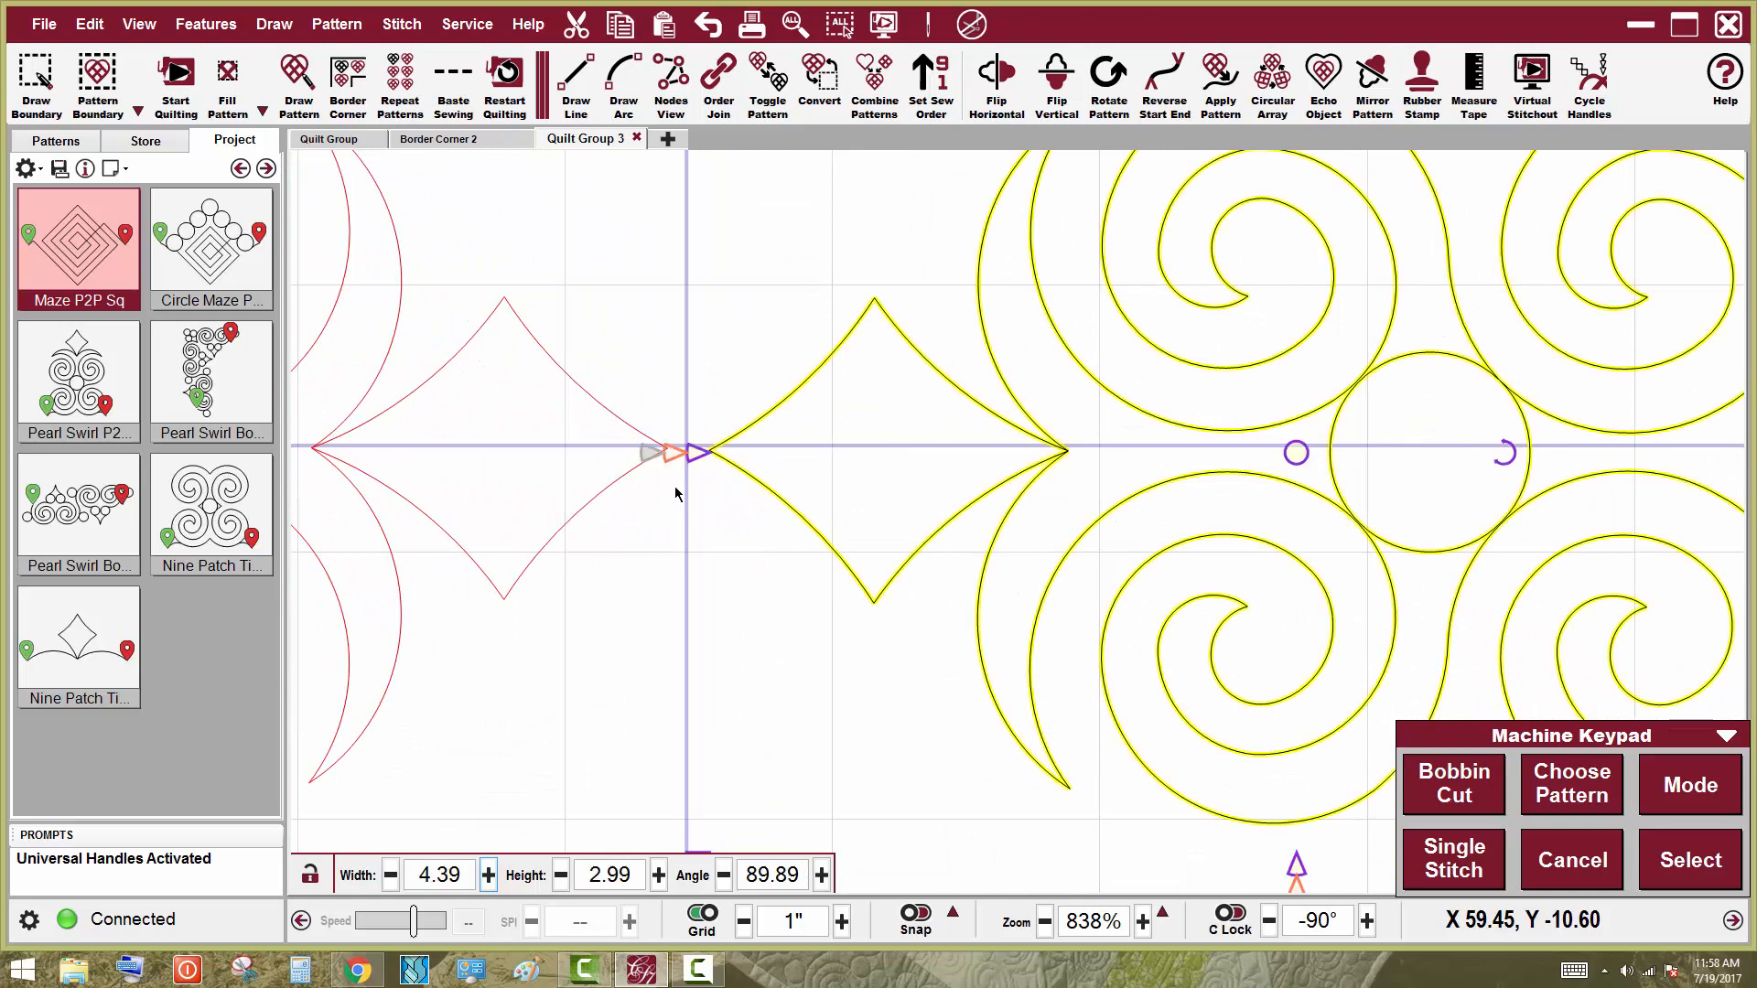
scroll(675, 494, "up", 2)
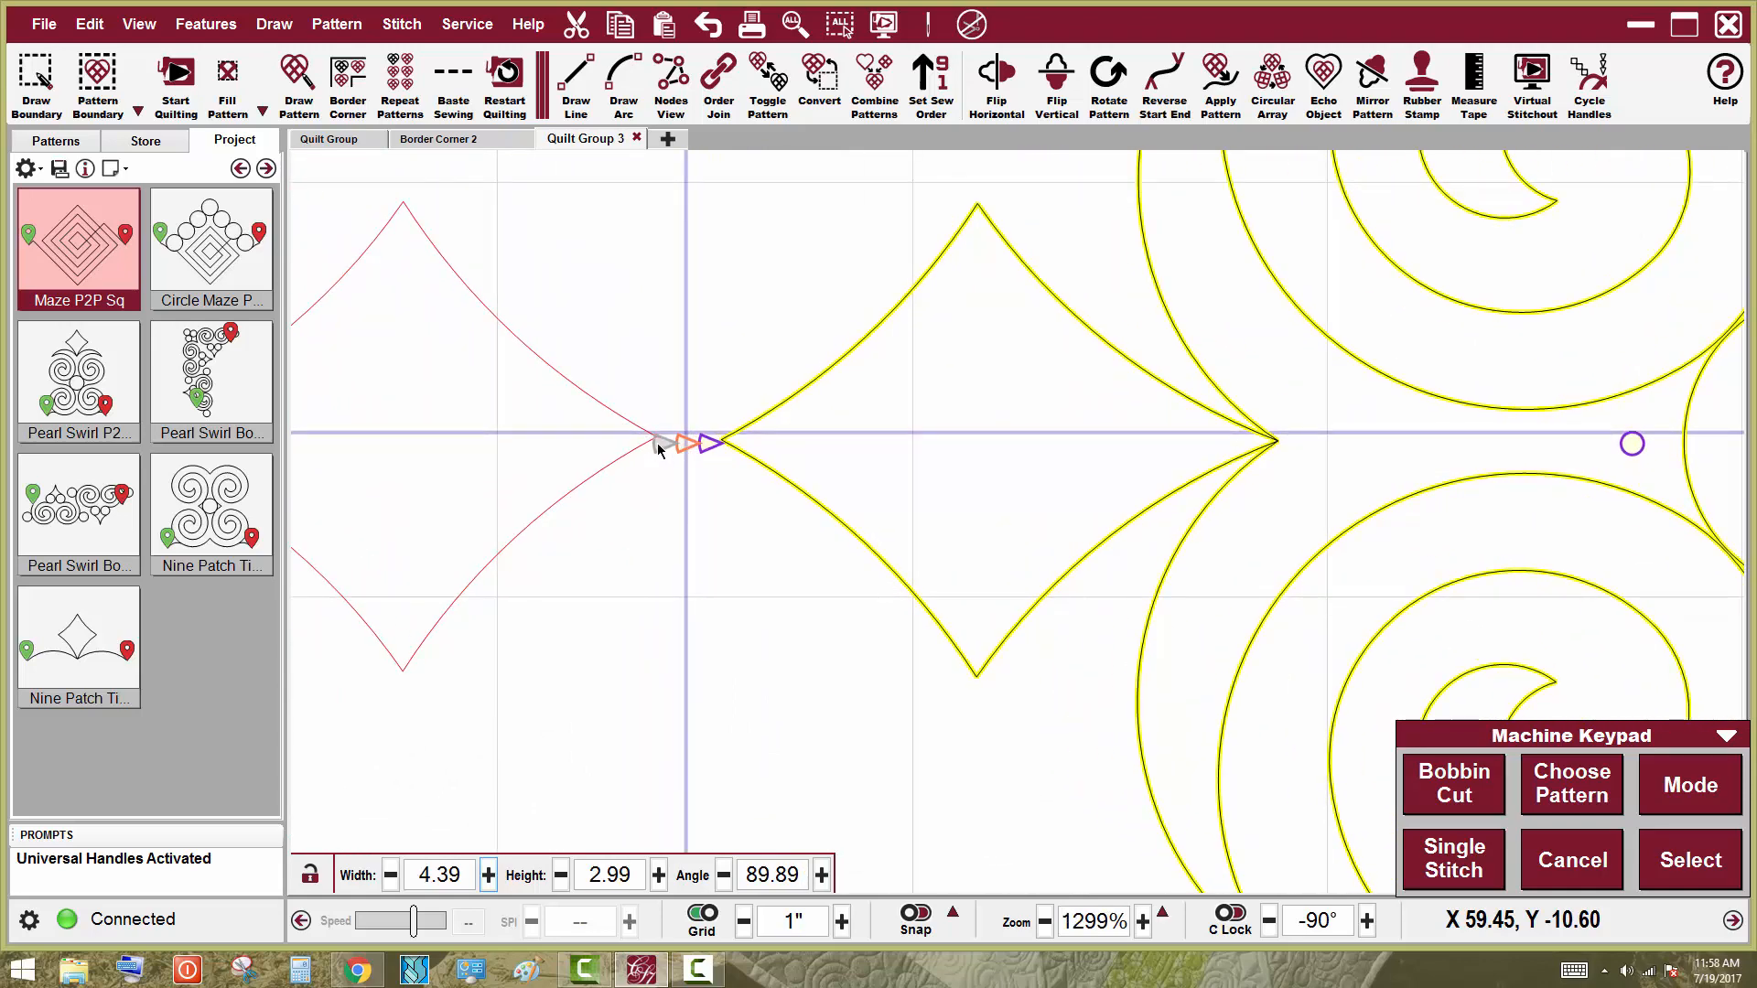
left_click_drag(657, 449, 639, 444)
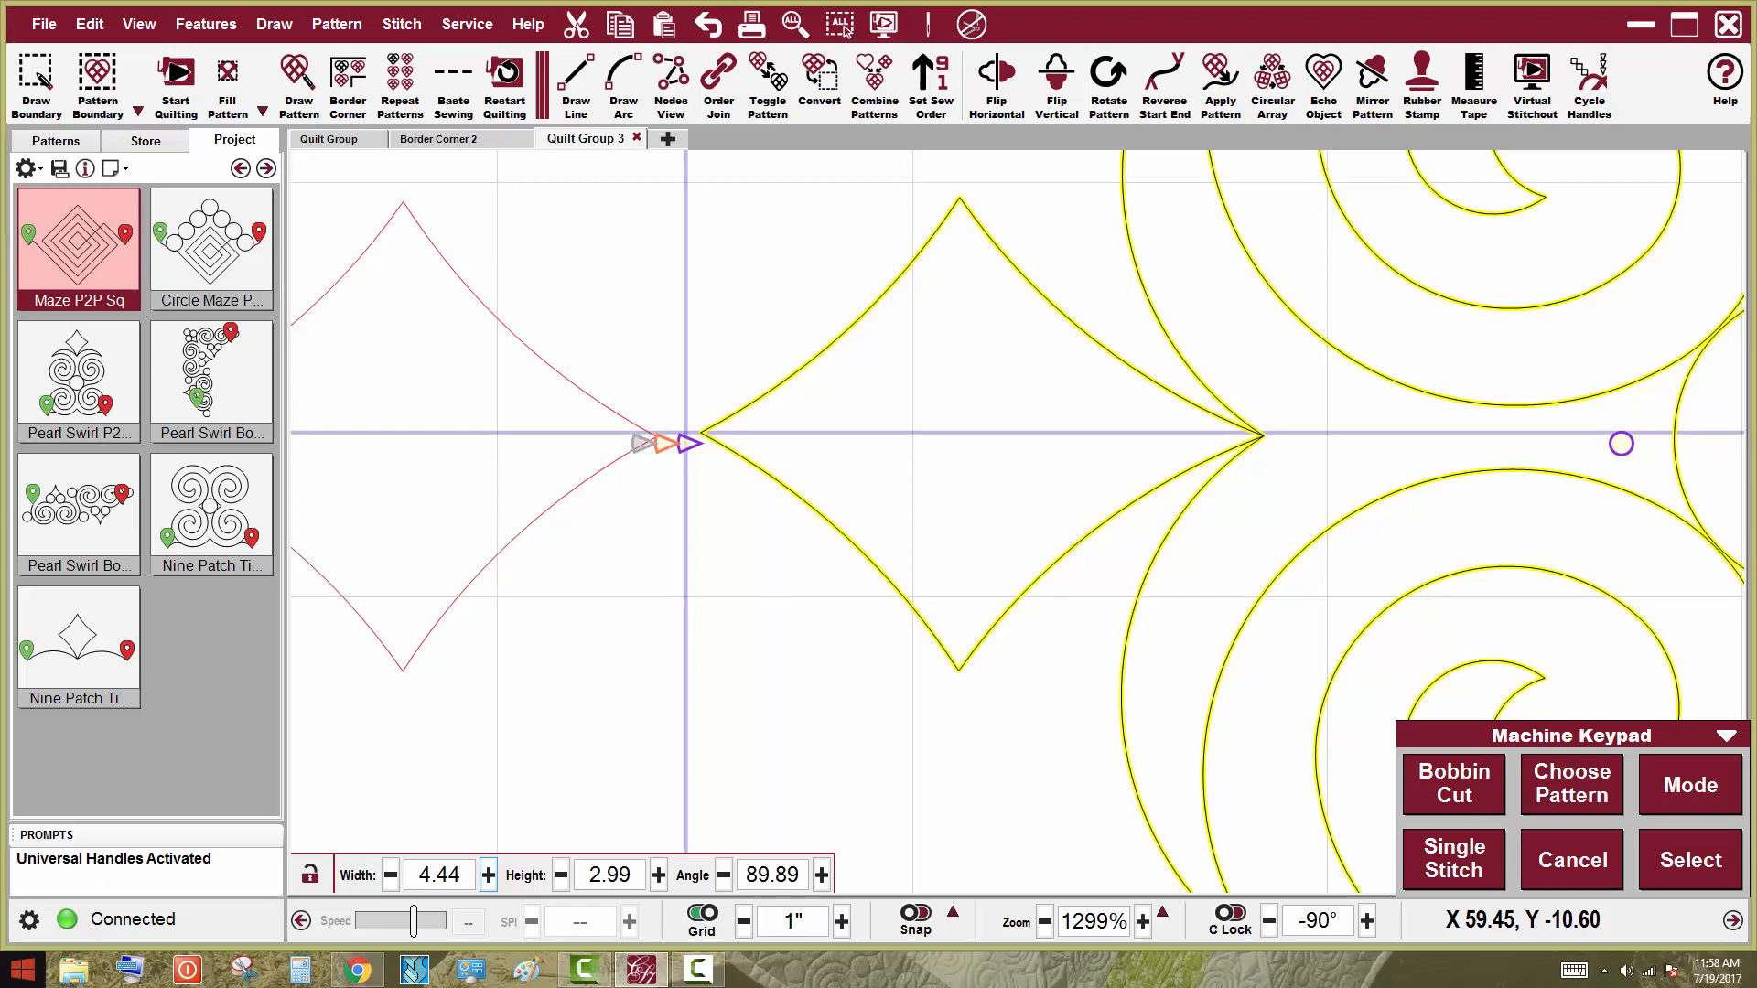
scroll(9, 960, "down", 18)
scroll(305, 554, "down", 9)
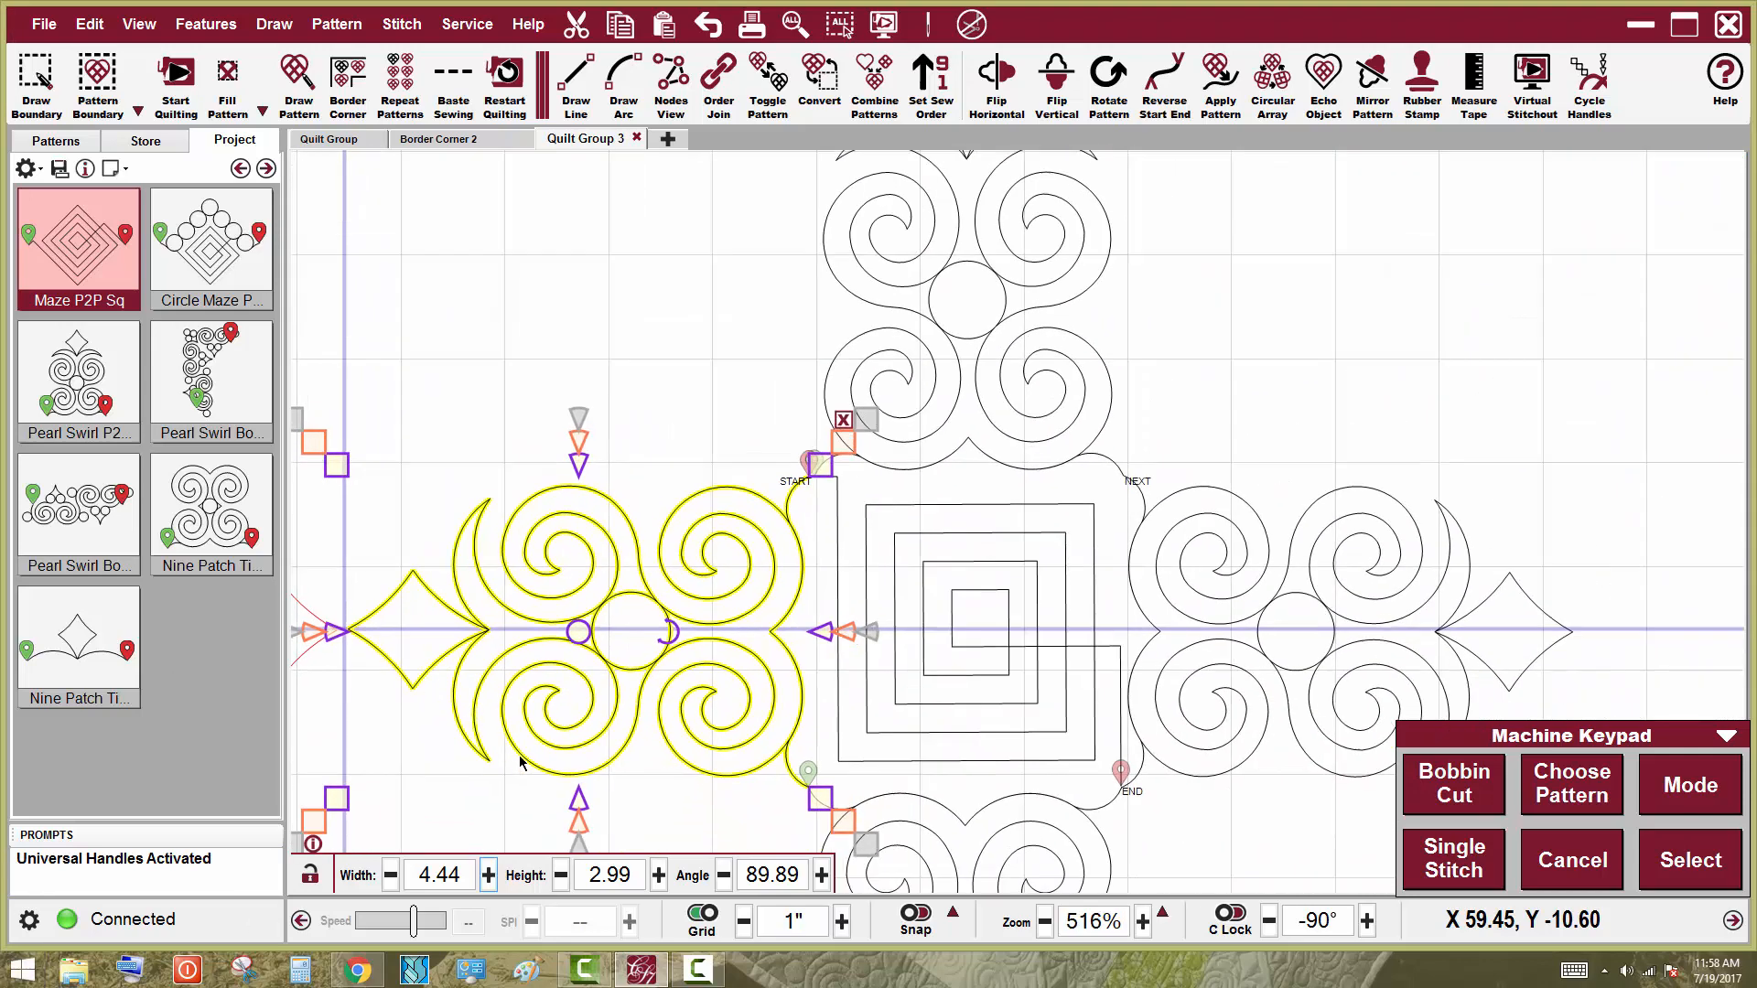
Select the top swirl arm and apply Order Join to sort the connected patterns, then deselect
left_click(1180, 408)
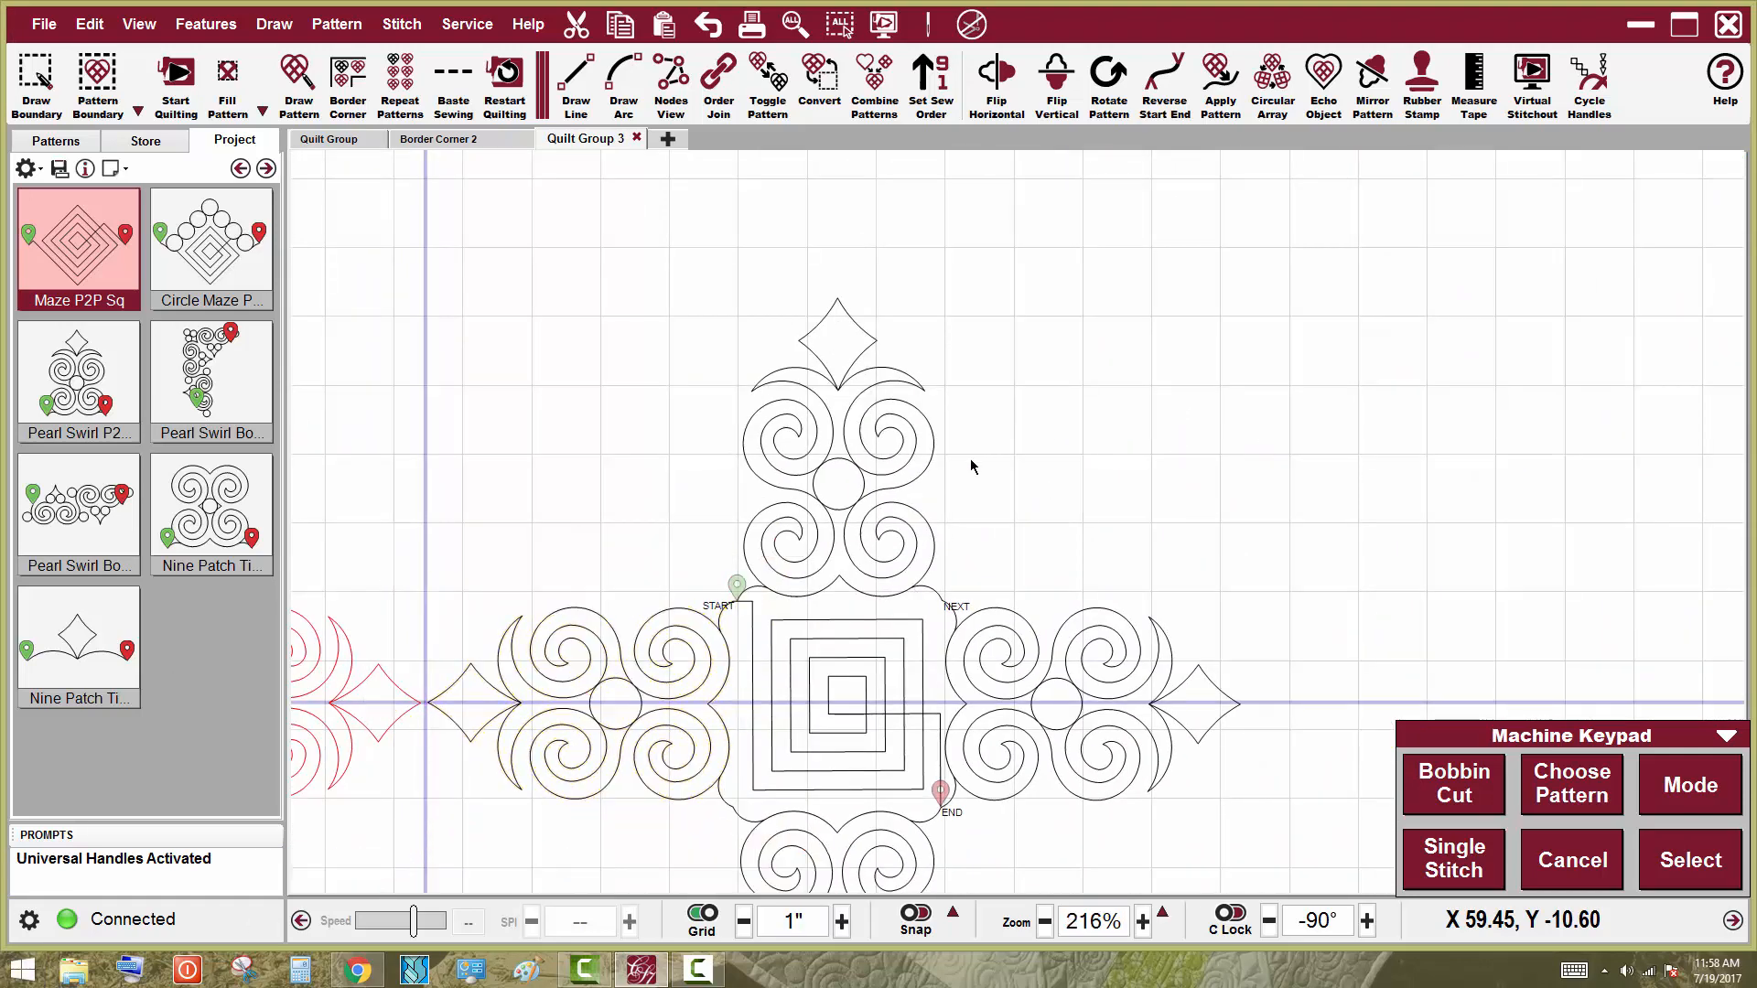
left_click(857, 461)
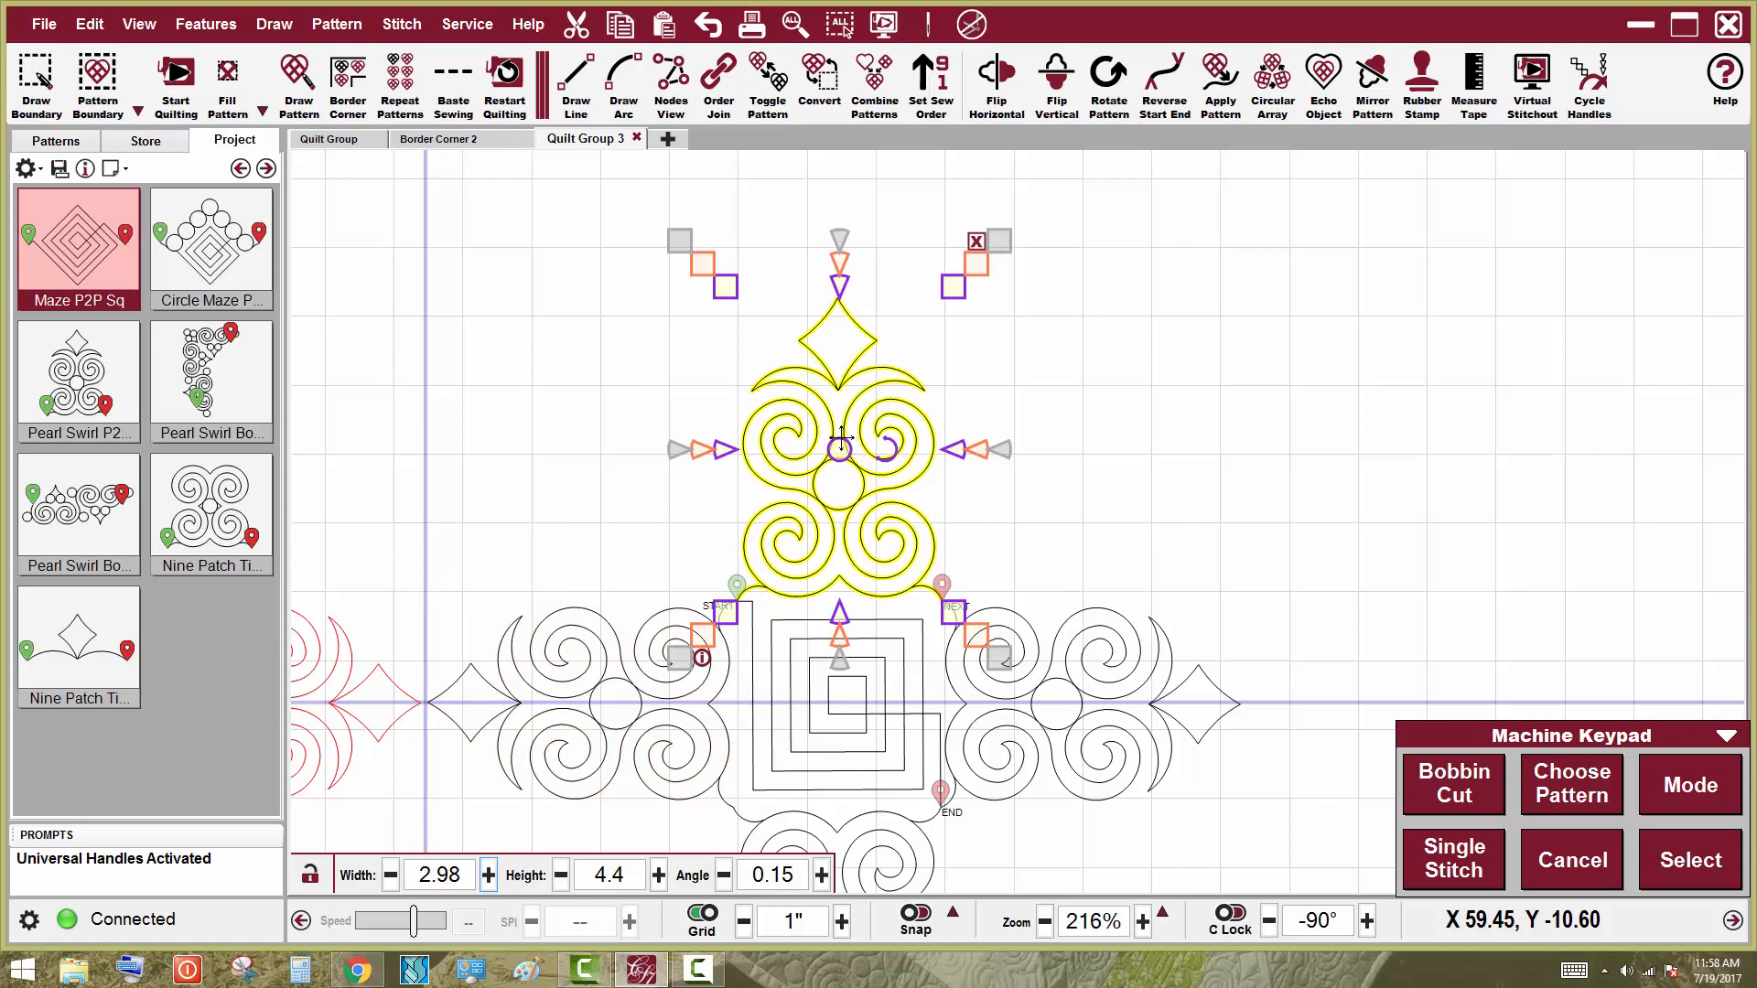
left_click(710, 77)
scroll(968, 157, "down", 2)
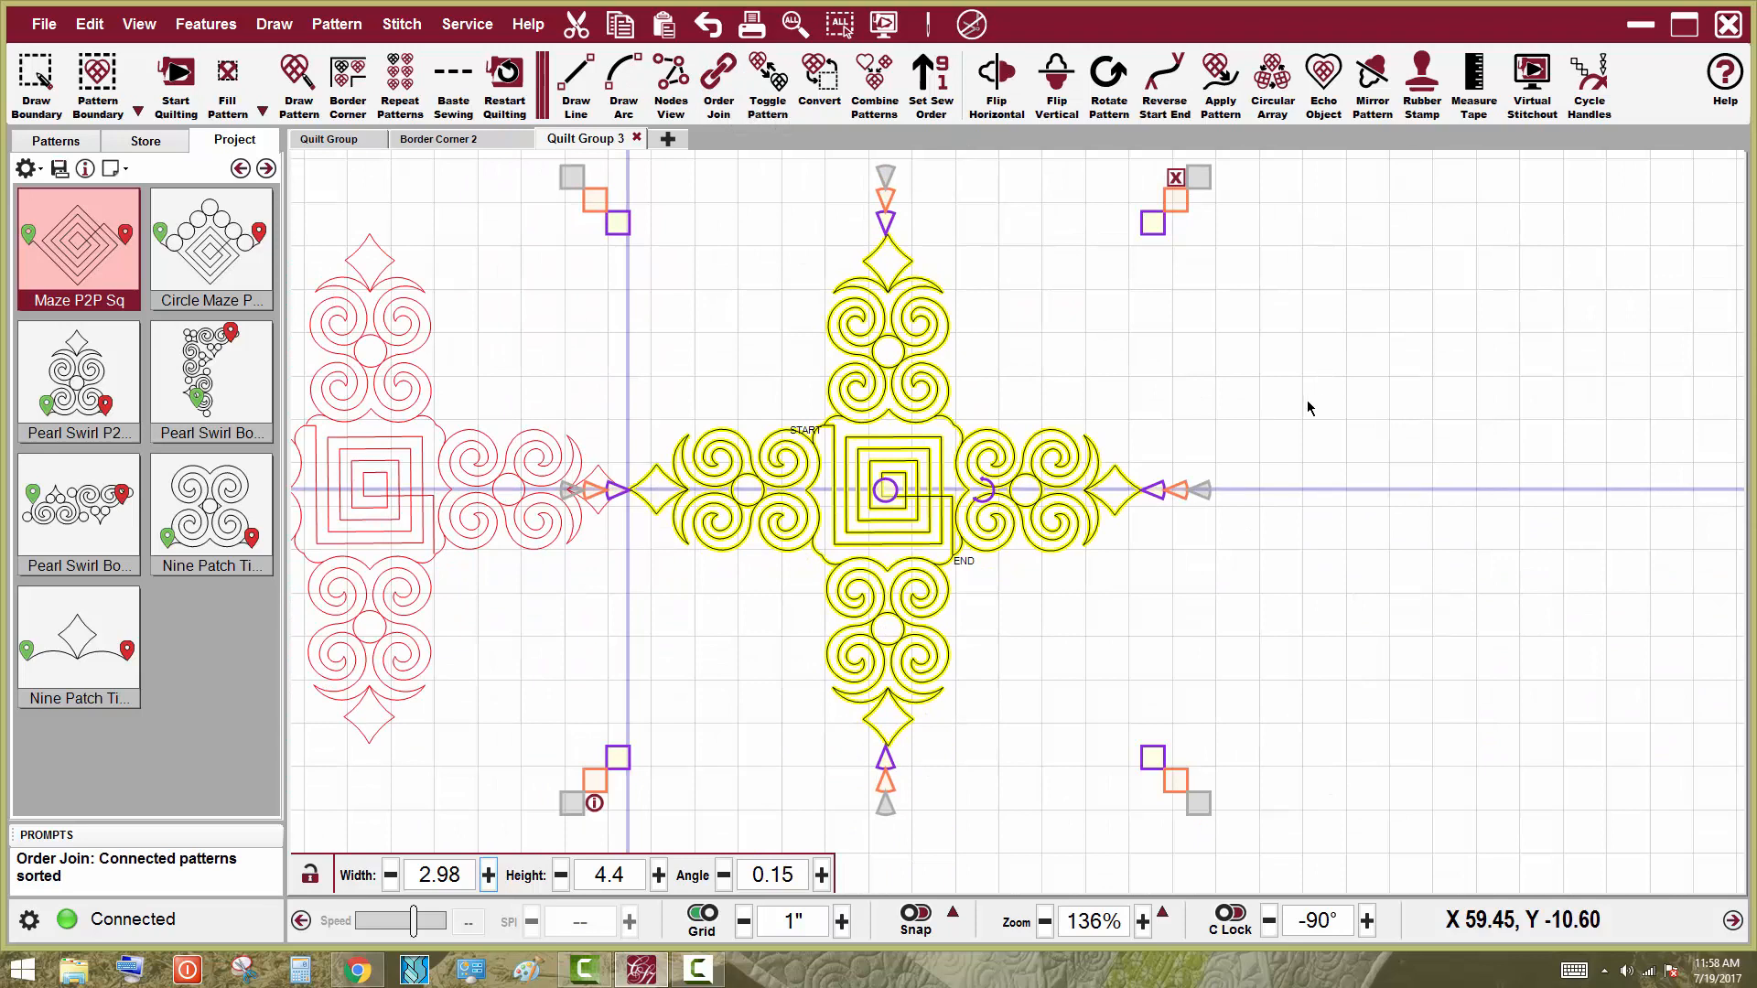
left_click(1307, 613)
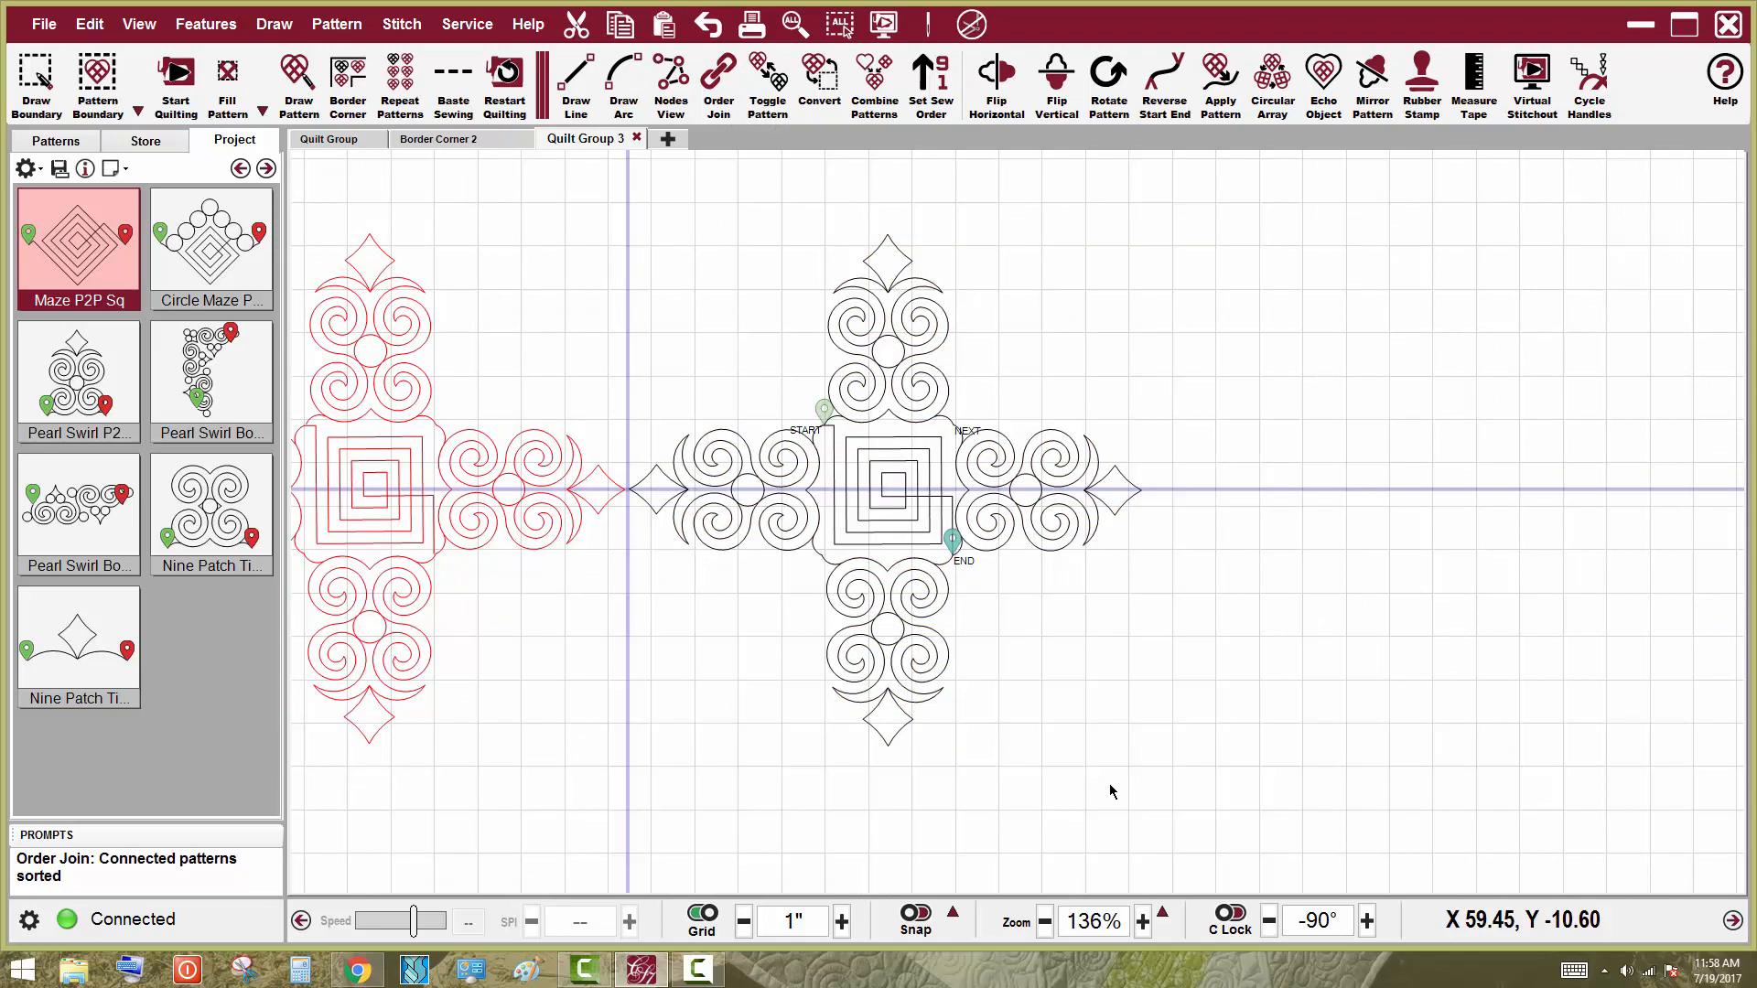